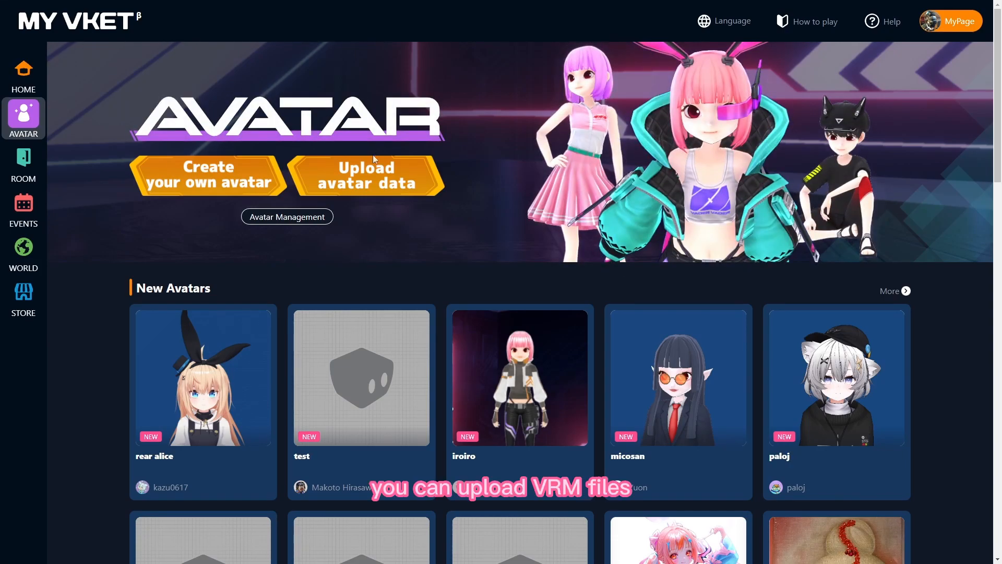
- Open Vket Avatar Maker from the My Vket avatar page, log in to the account and start a new avatar
{"action": "left_click", "coordinate": [190, 193]}
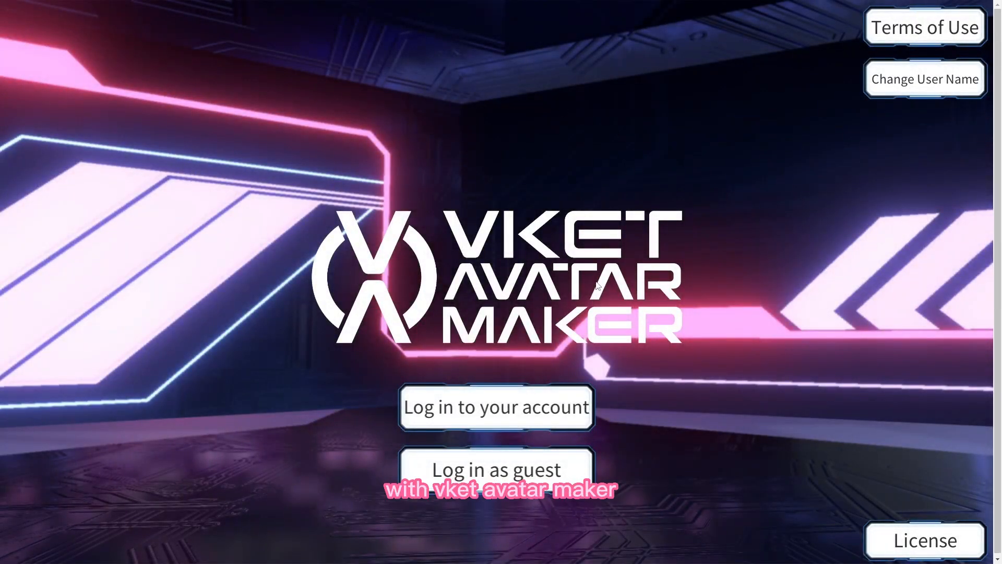
{"action": "left_click", "coordinate": [509, 412]}
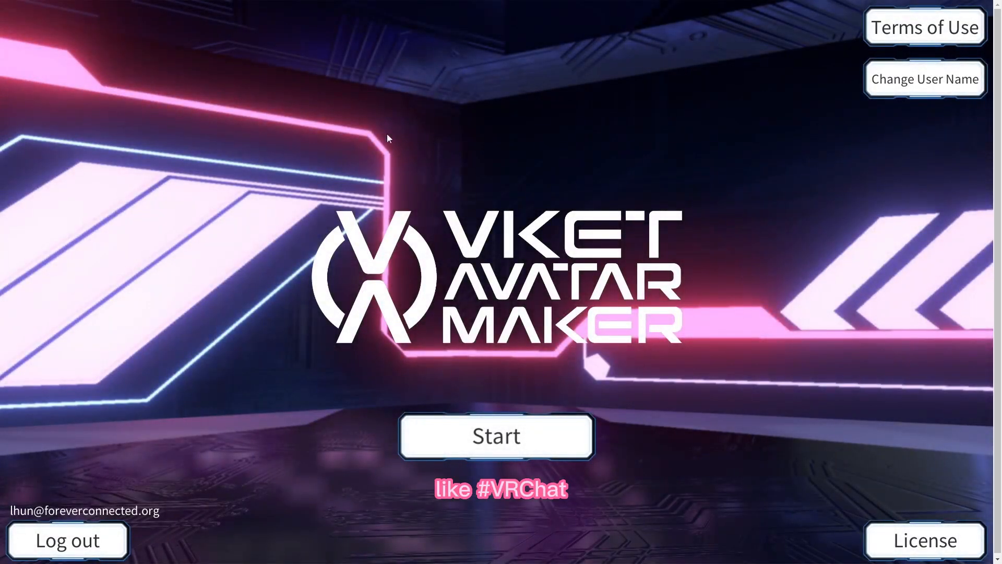
{"action": "left_click", "coordinate": [522, 433]}
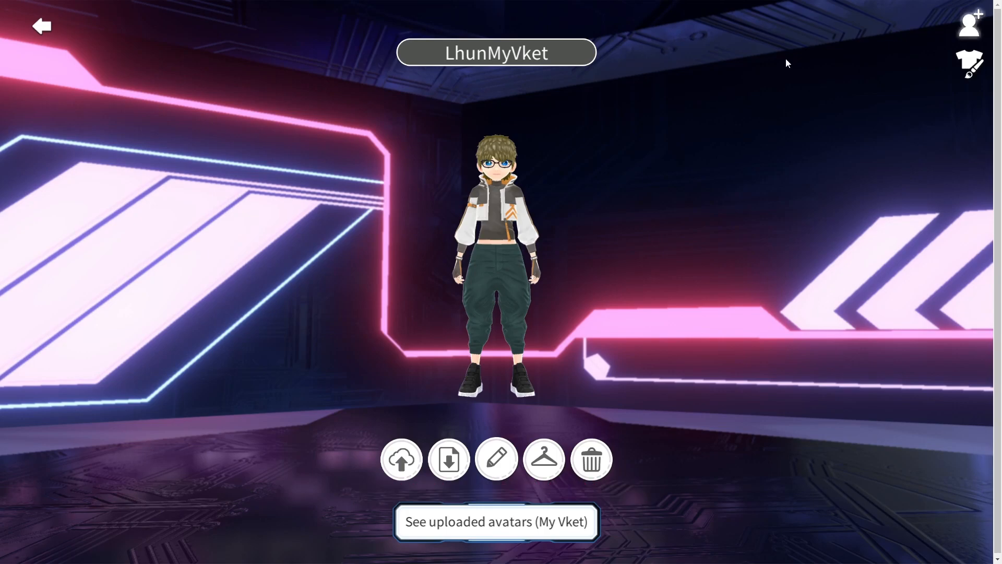
{"action": "left_click", "coordinate": [970, 23]}
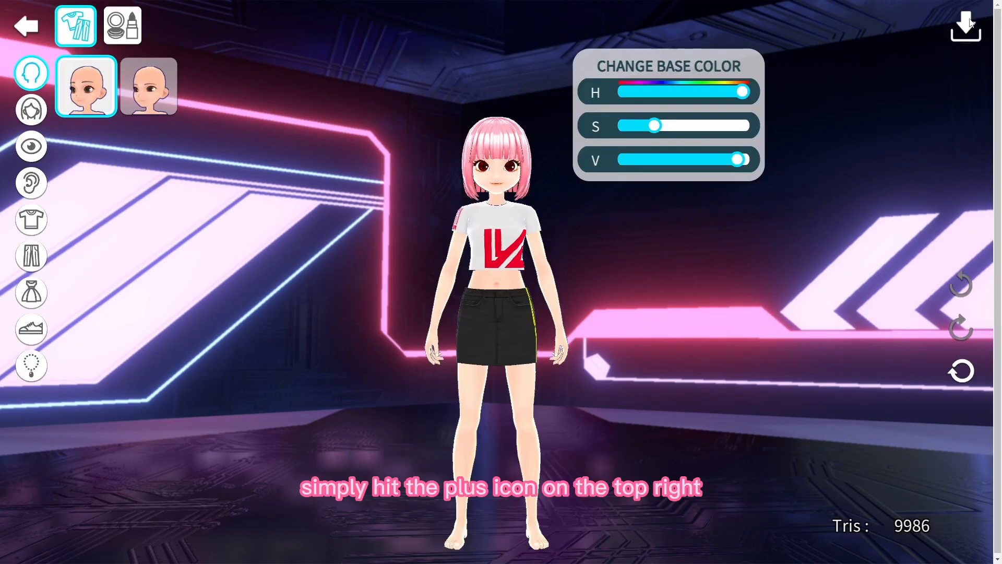
- Soften the avatar's eye makeup by lowering its saturation, value and alpha, and view the cheek and lip makeup options
{"action": "left_click", "coordinate": [123, 25]}
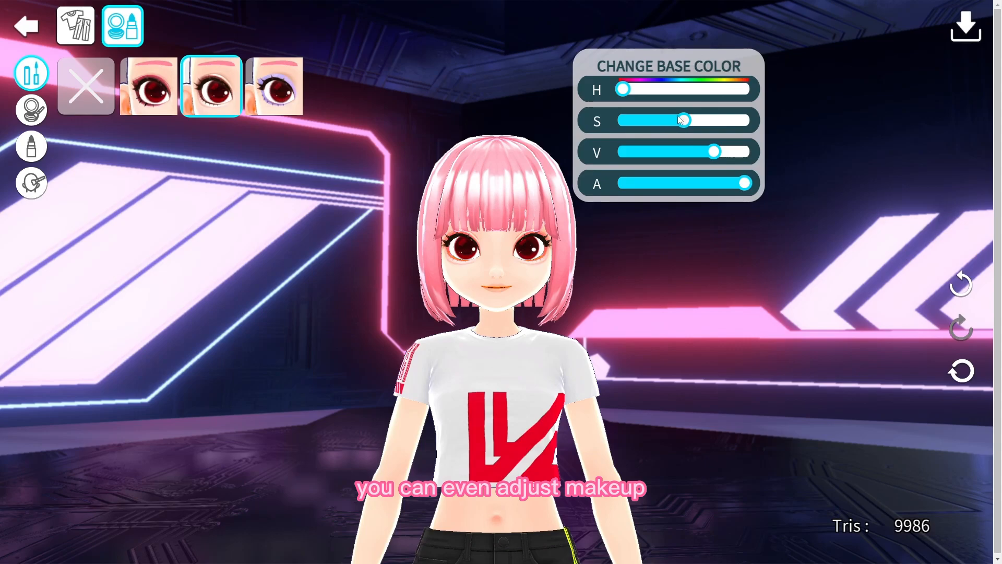
{"action": "left_click_drag", "start_coordinate": [681, 120], "coordinate": [646, 120]}
{"action": "left_click", "coordinate": [715, 183]}
{"action": "left_click_drag", "start_coordinate": [715, 152], "coordinate": [663, 159]}
{"action": "left_click", "coordinate": [662, 123]}
{"action": "left_click", "coordinate": [31, 110]}
{"action": "left_click", "coordinate": [32, 146]}
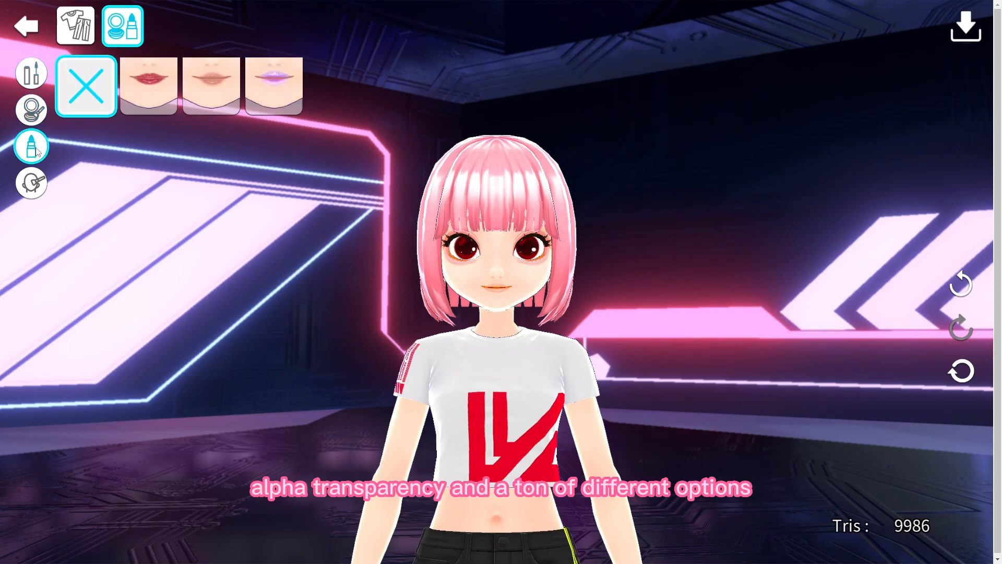
- Try several hairstyles on the avatar and apply the short, spiky swept-up one
{"action": "left_click", "coordinate": [76, 26]}
{"action": "left_click", "coordinate": [145, 94]}
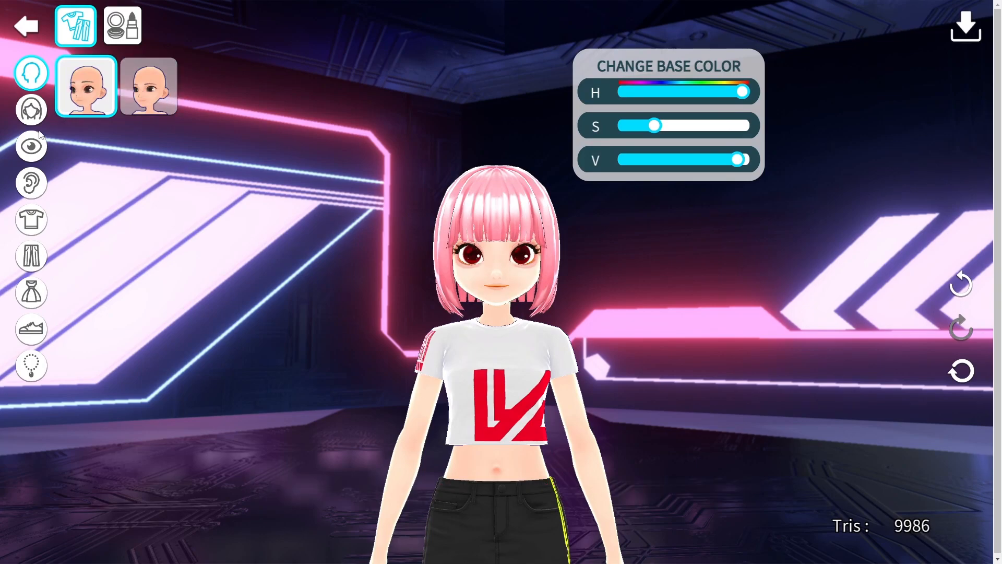
{"action": "left_click", "coordinate": [32, 110]}
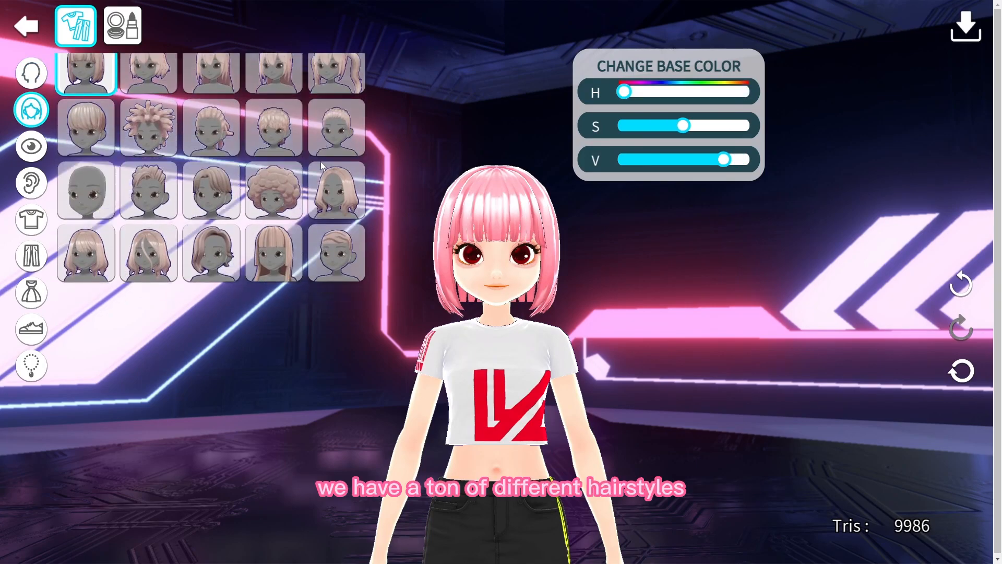
{"action": "left_click", "coordinate": [337, 211]}
{"action": "left_click", "coordinate": [270, 195]}
{"action": "left_click", "coordinate": [299, 149]}
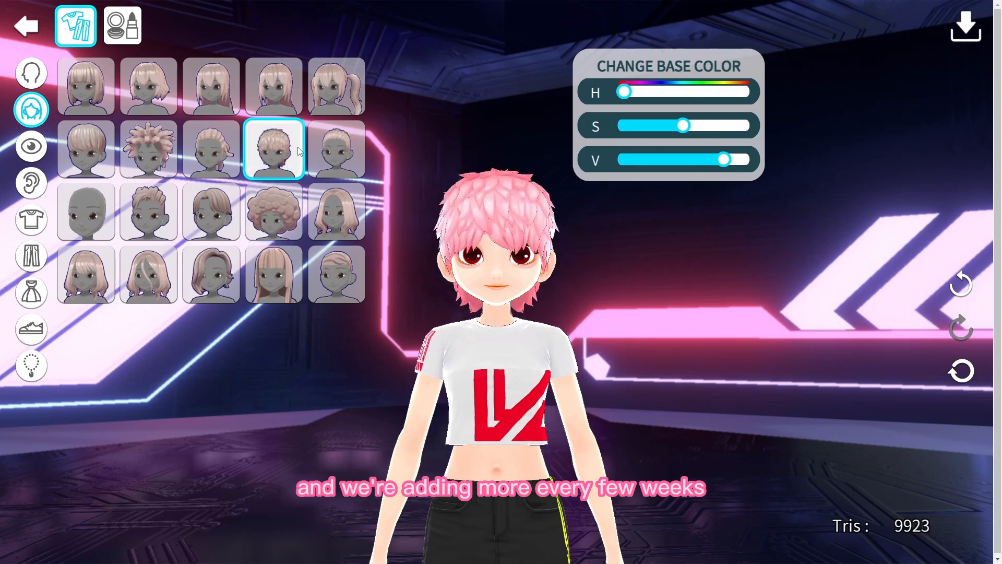
{"action": "left_click", "coordinate": [328, 146]}
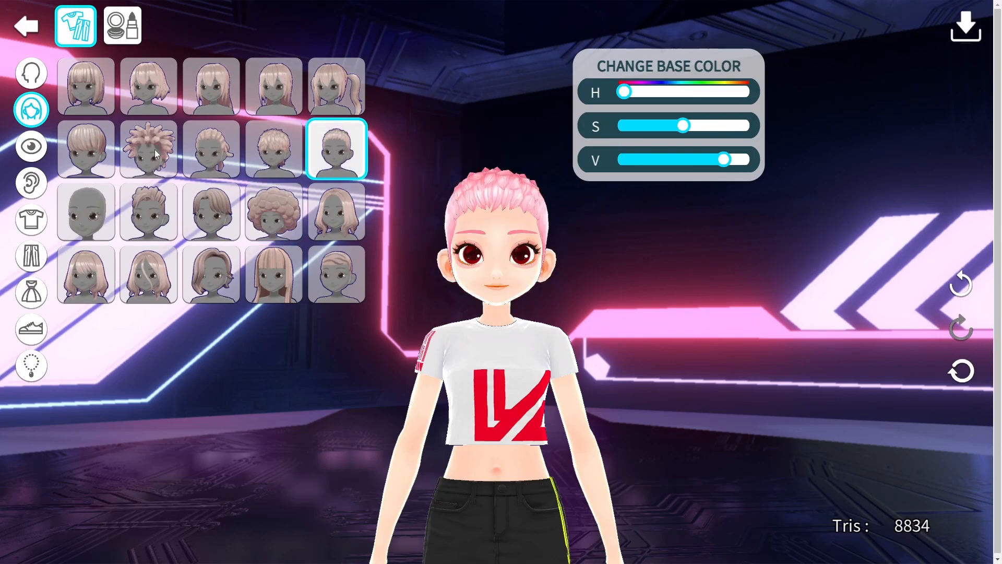
{"action": "left_click", "coordinate": [137, 201]}
- Give the avatar the flower-pattern eyes and recolour them bright violet by raising hue and value and lowering saturation
{"action": "left_click", "coordinate": [32, 147]}
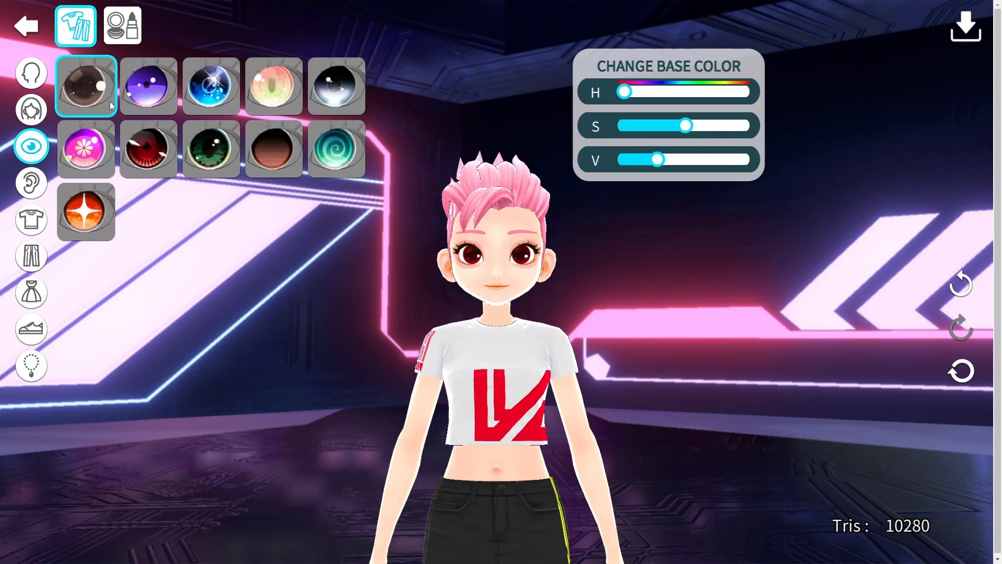
{"action": "left_click", "coordinate": [276, 88]}
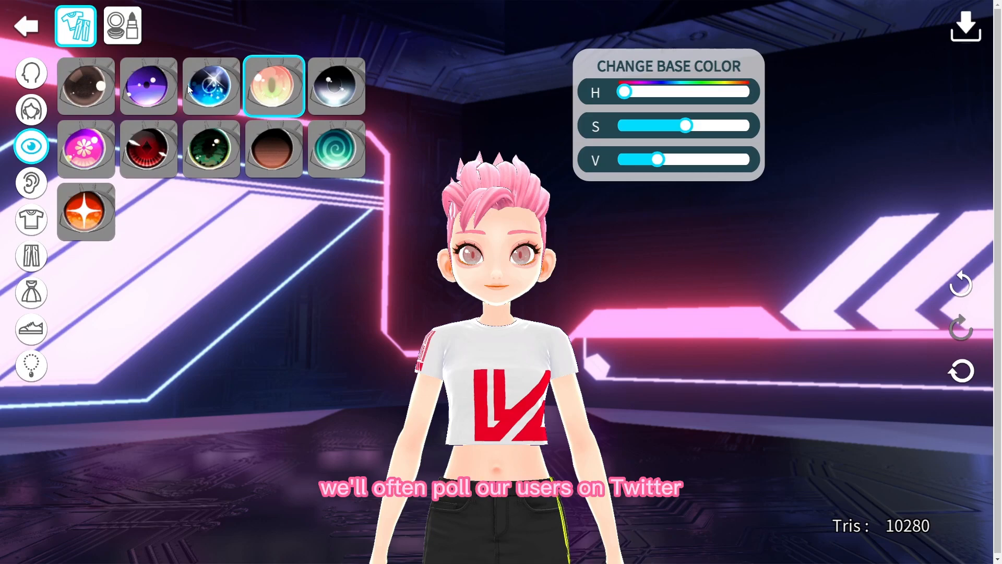
{"action": "left_click", "coordinate": [209, 88]}
{"action": "left_click", "coordinate": [159, 93]}
{"action": "left_click", "coordinate": [91, 88]}
{"action": "left_click", "coordinate": [88, 152]}
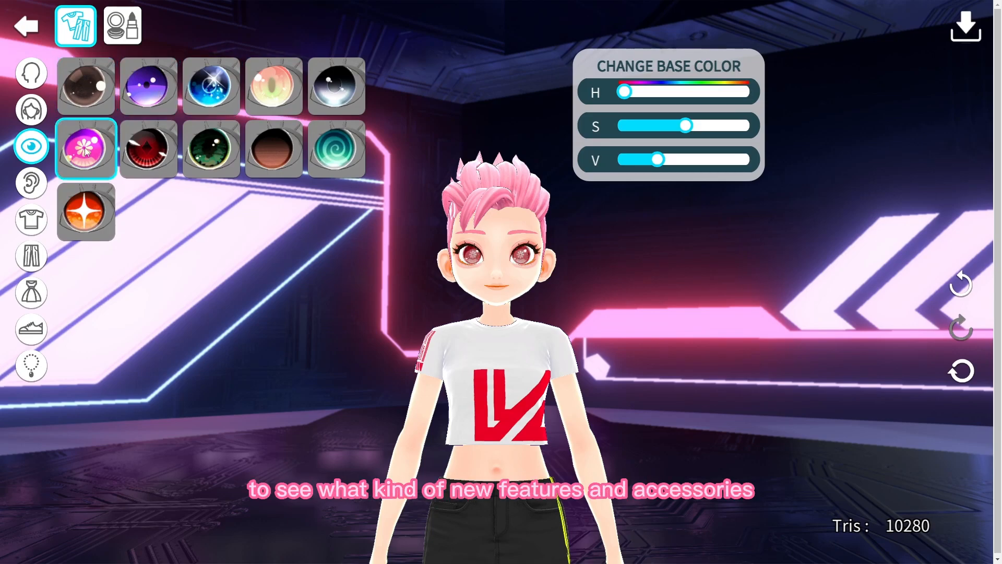
{"action": "left_click_drag", "start_coordinate": [625, 92], "coordinate": [650, 92]}
{"action": "left_click_drag", "start_coordinate": [685, 126], "coordinate": [663, 125]}
{"action": "left_click_drag", "start_coordinate": [658, 159], "coordinate": [709, 159]}
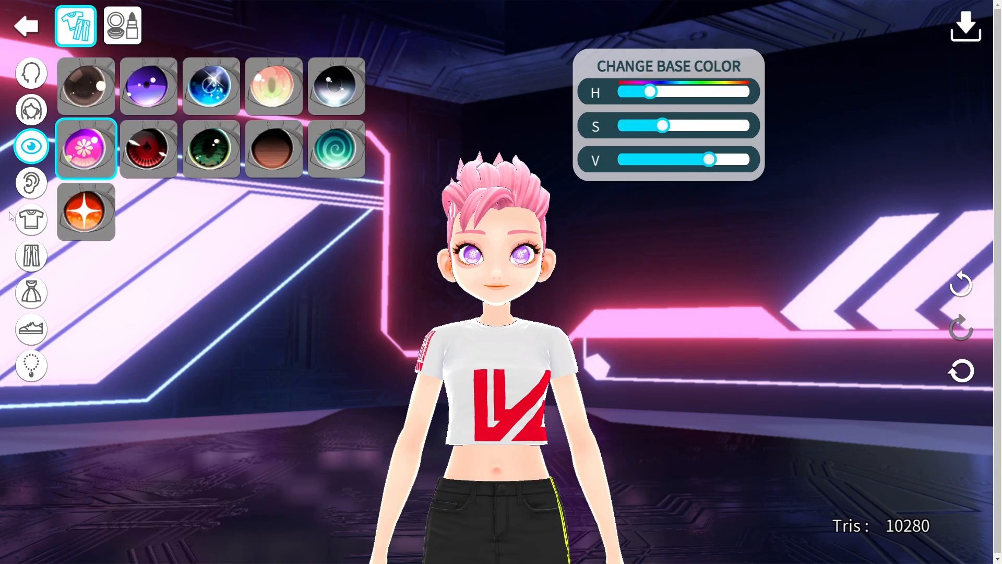
- Try different tops on the avatar and dress it in the long black coat with the red shirt and scarf
{"action": "left_click", "coordinate": [31, 182]}
{"action": "left_click", "coordinate": [32, 220]}
{"action": "left_click", "coordinate": [273, 191]}
{"action": "left_click", "coordinate": [320, 266]}
{"action": "left_click", "coordinate": [274, 253]}
{"action": "left_click", "coordinate": [273, 316]}
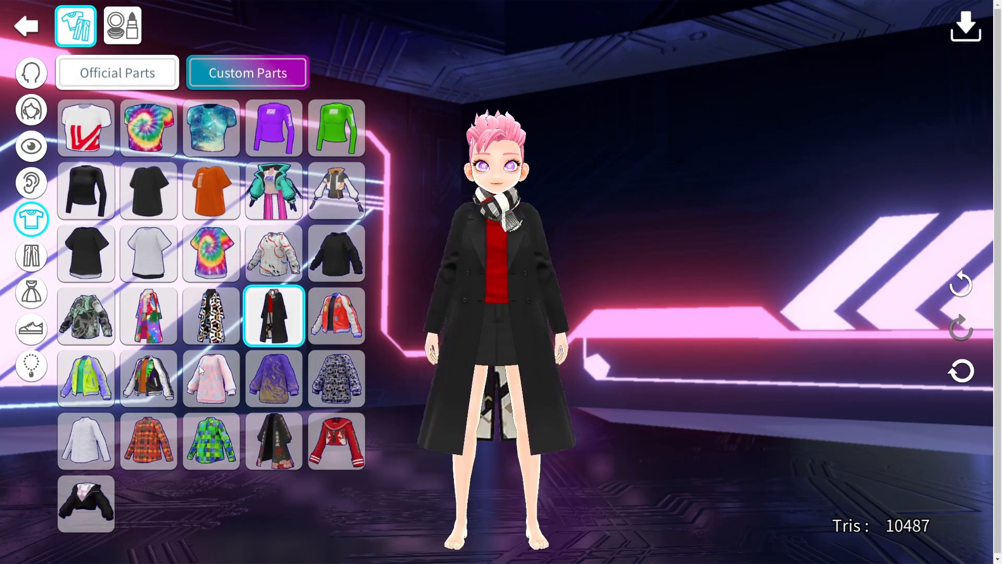
- Replace the avatar's skirt with the baggy black trousers
{"action": "left_click", "coordinate": [38, 261]}
{"action": "left_click", "coordinate": [149, 377]}
{"action": "left_click", "coordinate": [274, 504]}
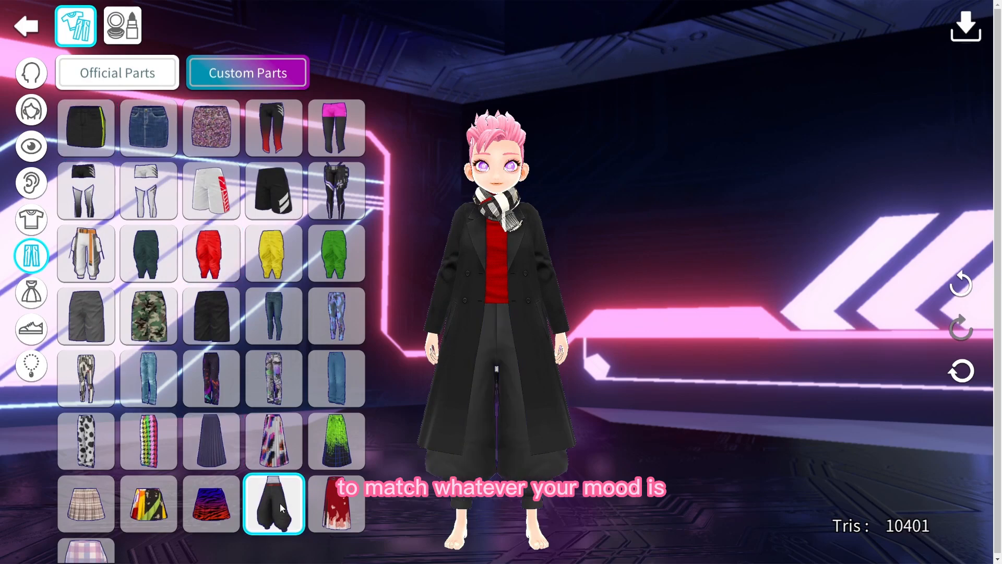
- Try several pairs of boots and shoes on the avatar and put on the flat black dress shoes
{"action": "left_click", "coordinate": [31, 329]}
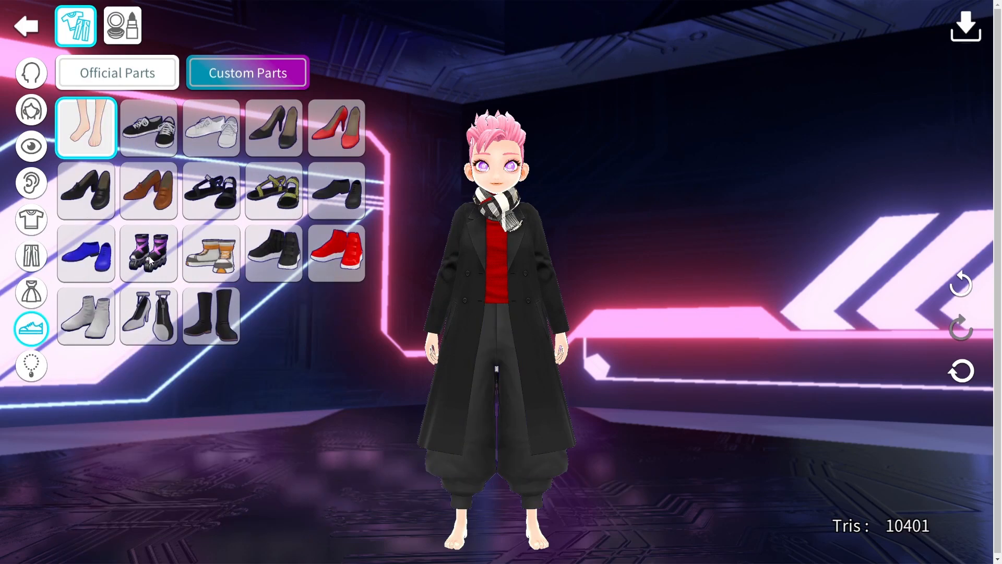
{"action": "left_click", "coordinate": [229, 256]}
{"action": "left_click", "coordinate": [274, 253]}
{"action": "left_click", "coordinate": [337, 253]}
{"action": "left_click", "coordinate": [336, 190]}
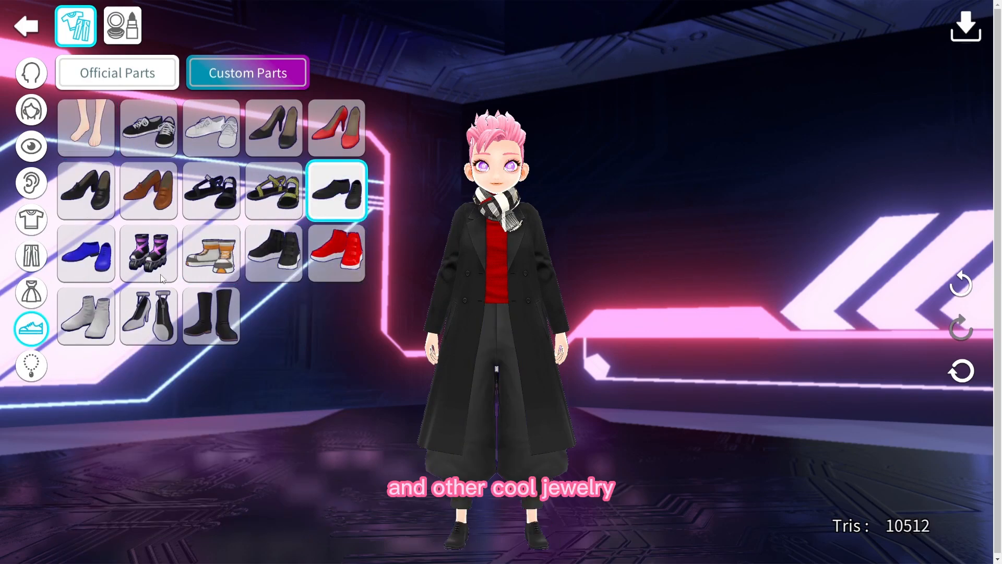
- Add the thin-framed glasses and the rainbow star-shaped sunglasses as accessories
{"action": "left_click", "coordinate": [31, 368]}
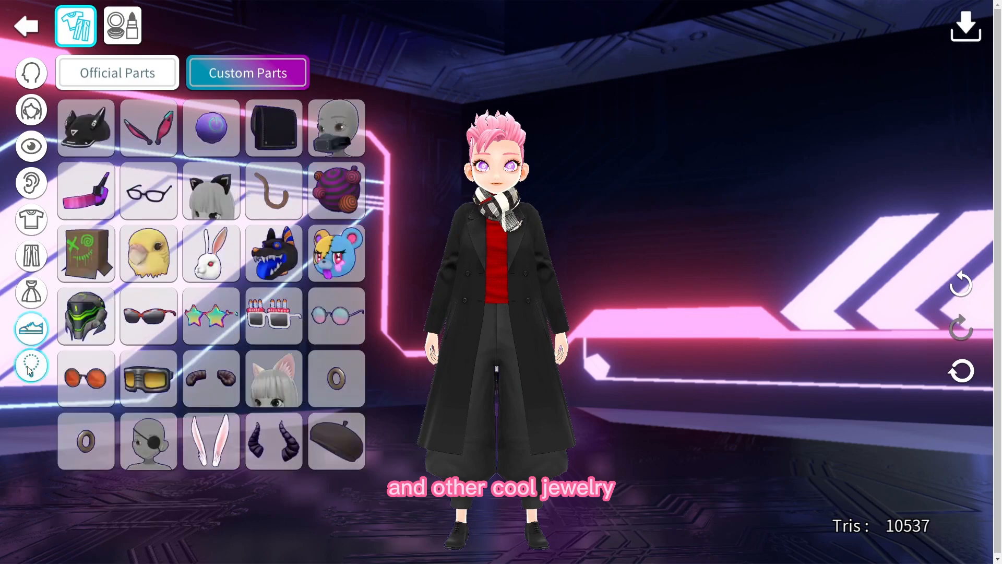
{"action": "left_click", "coordinate": [156, 199]}
{"action": "left_click", "coordinate": [211, 315]}
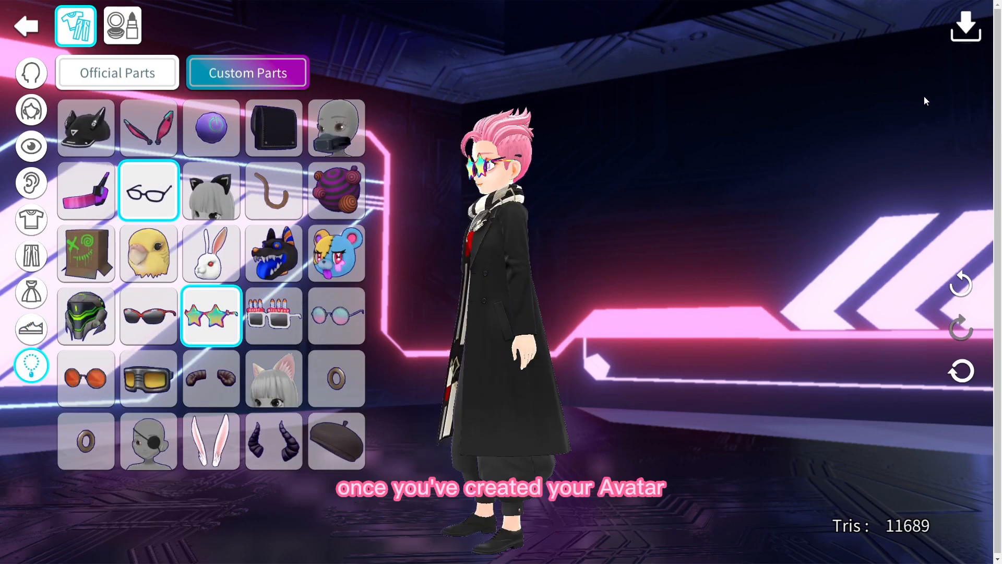
- Save the avatar under the name "Demo Avatar" and download its avatar file
{"action": "left_click", "coordinate": [972, 35]}
{"action": "double_click", "coordinate": [517, 277]}
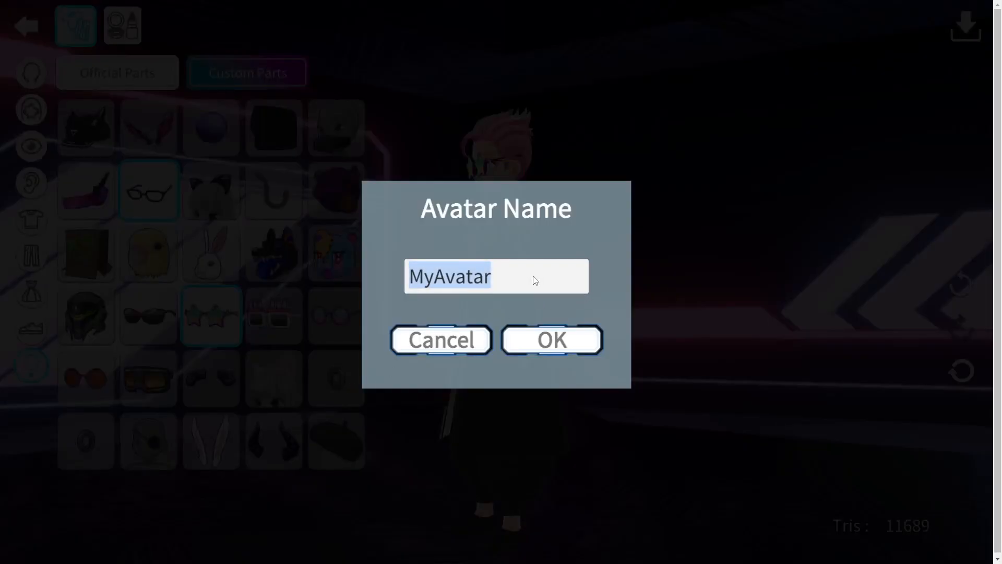
{"action": "type", "text": "Demo Avatar"}
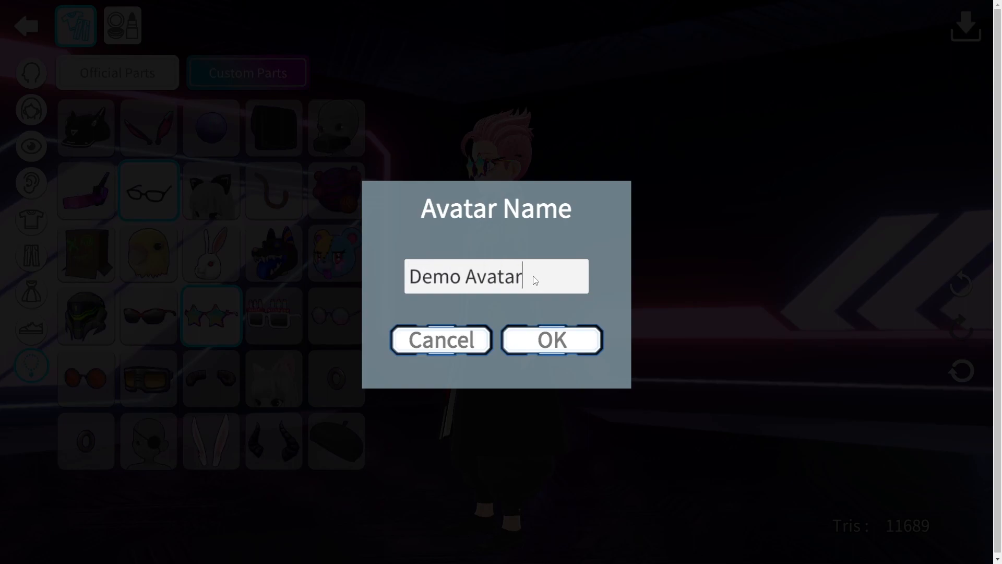
{"action": "left_click", "coordinate": [551, 345]}
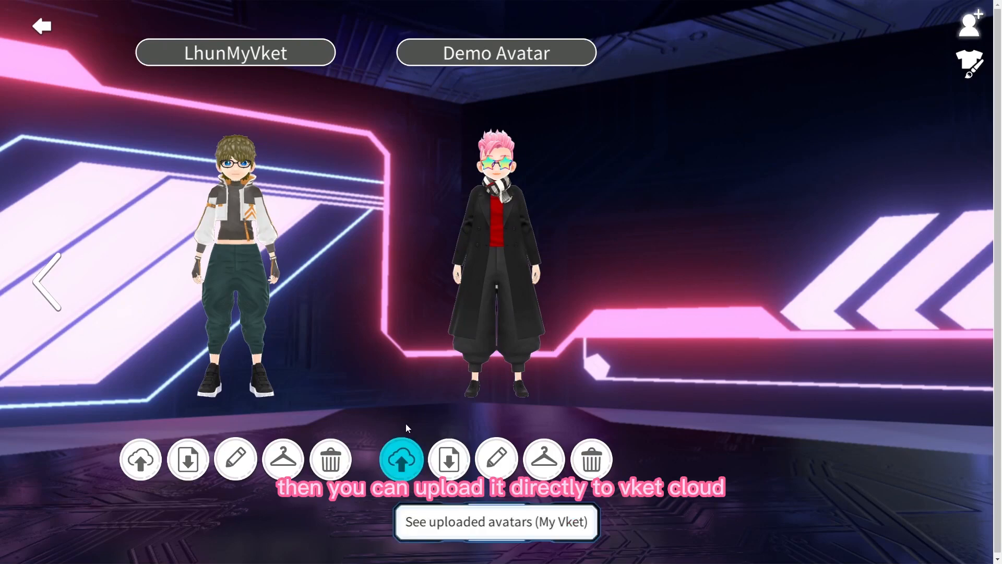
{"action": "left_click", "coordinate": [438, 464]}
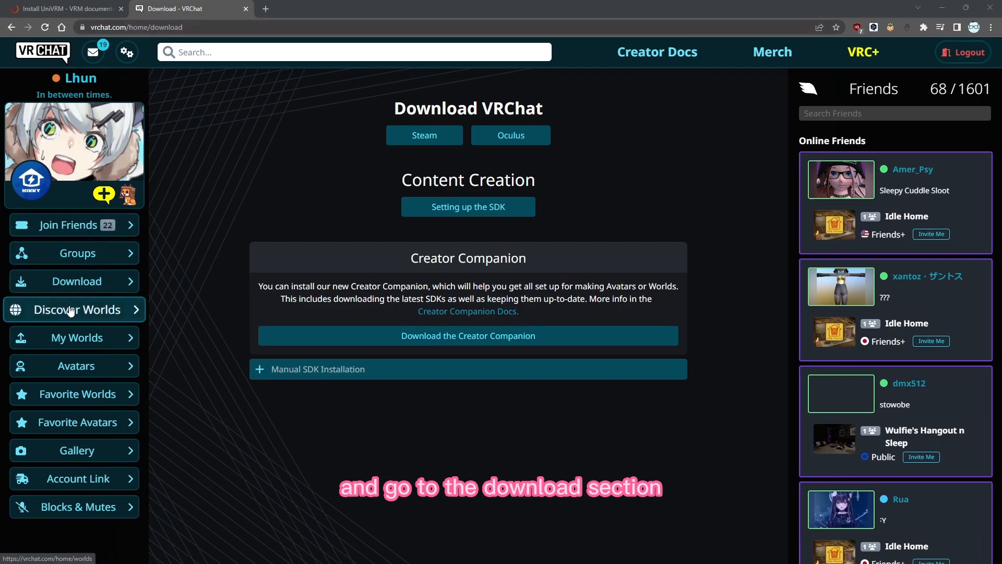
- From VRChat's download section, switch to Creator Companion and create an Avatar Project named MyVketAvatar on D:
{"action": "left_click", "coordinate": [78, 281]}
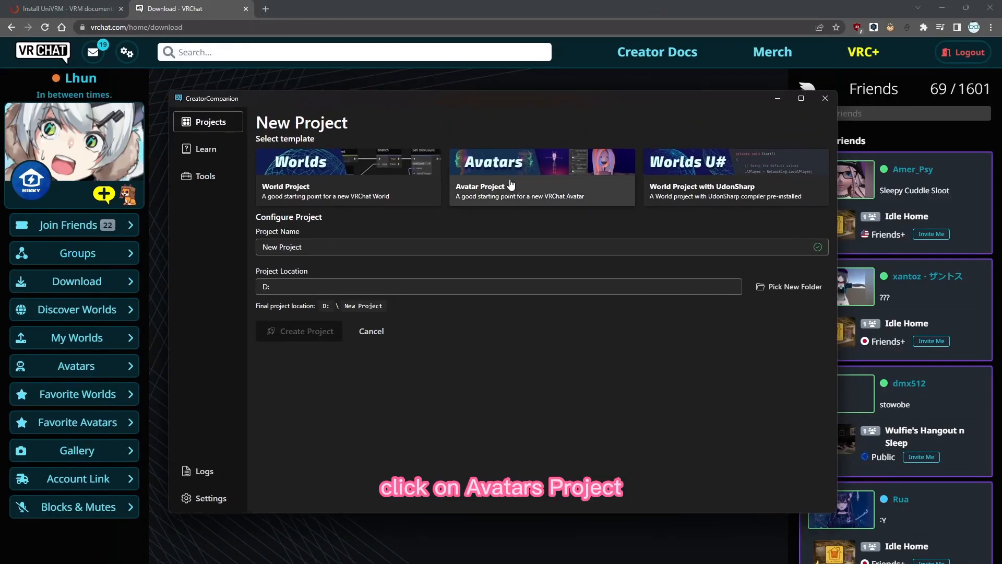
{"action": "left_click", "coordinate": [511, 185]}
{"action": "left_click", "coordinate": [405, 249]}
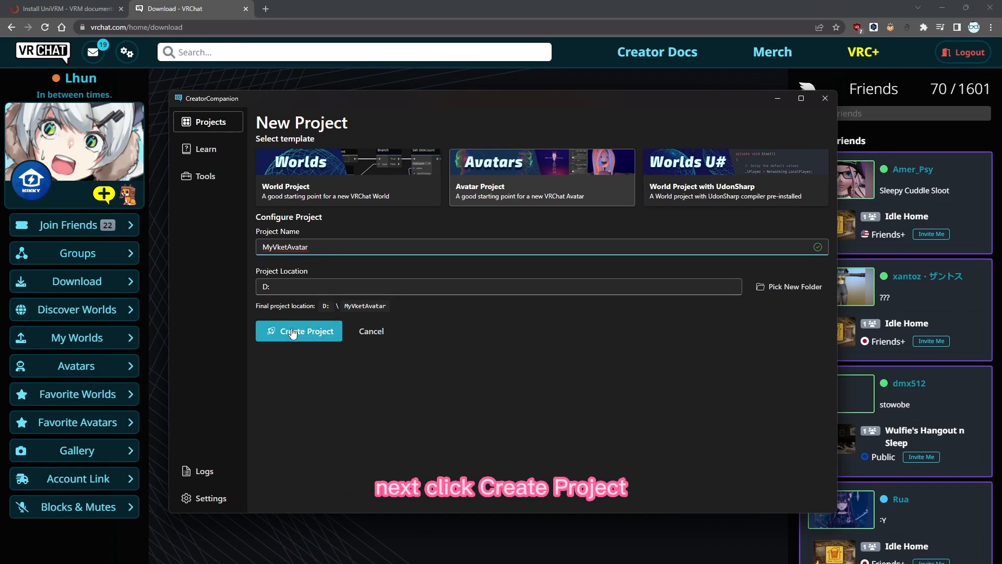
{"action": "left_click", "coordinate": [293, 332]}
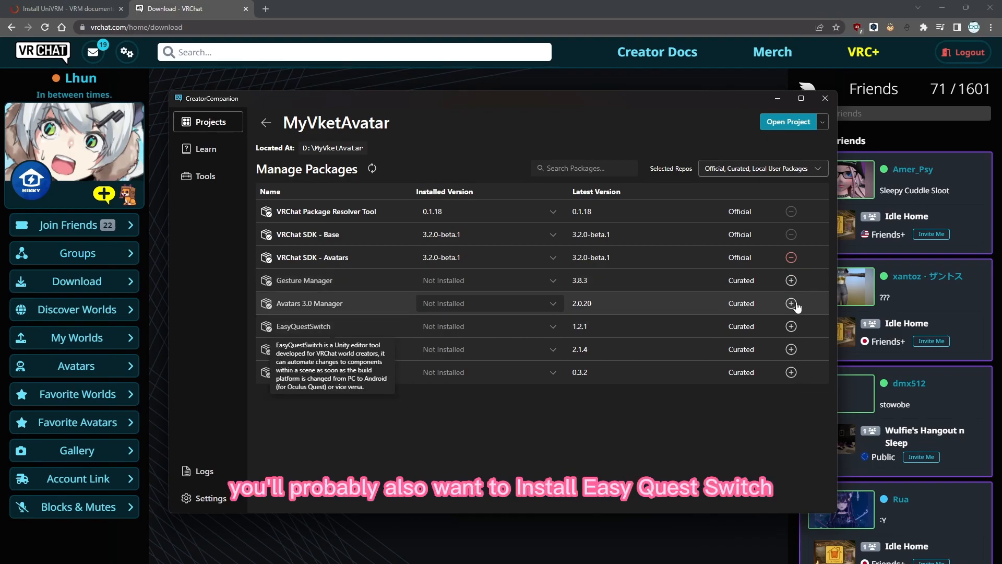
- Install the EasyQuestSwitch, Gesture Manager and Avatars 3.0 Manager packages in MyVketAvatar and open the project in Unity
{"action": "left_click", "coordinate": [792, 327]}
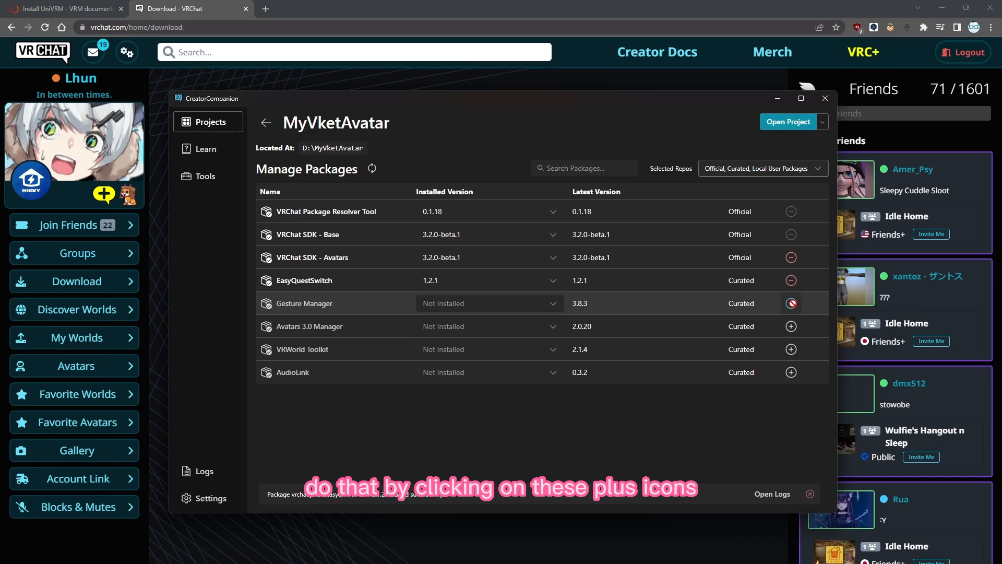
{"action": "left_click", "coordinate": [791, 258]}
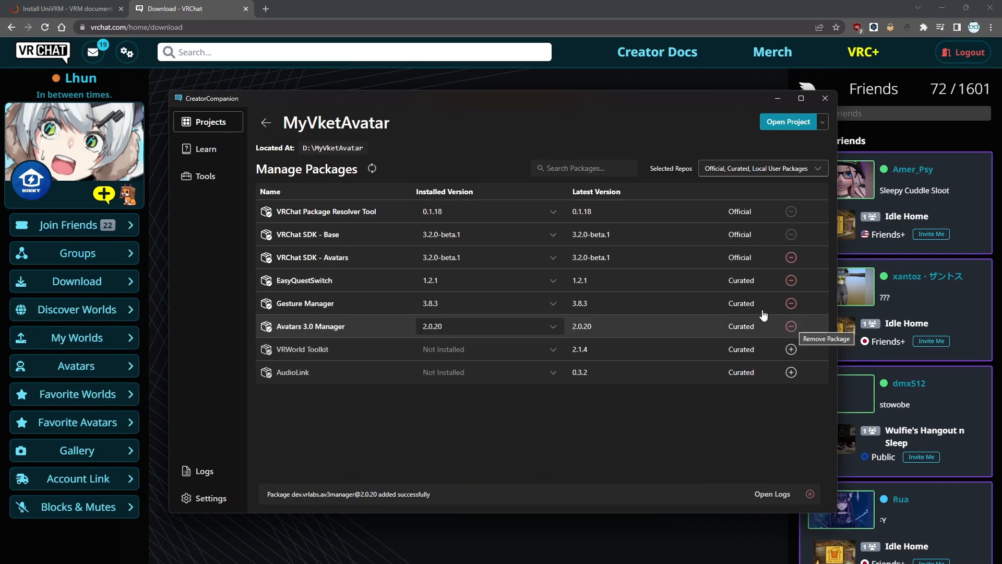
{"action": "left_click", "coordinate": [788, 121]}
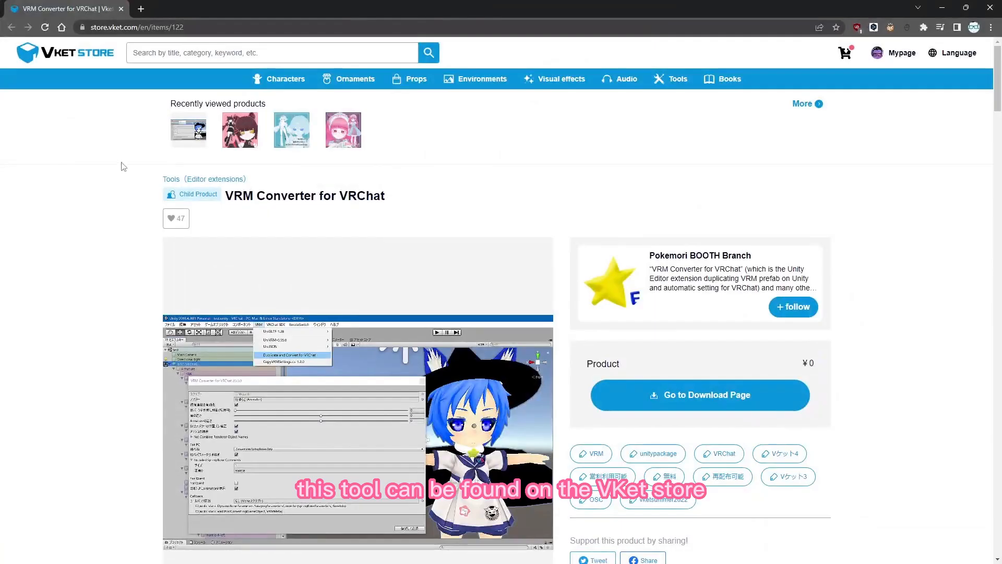
- Look through the VRM Converter for VRChat product page on the Vket Store
{"action": "scroll", "coordinate": [141, 206], "scroll_direction": "down", "scroll_amount": 6}
{"action": "scroll", "coordinate": [141, 206], "scroll_direction": "up", "scroll_amount": 5}
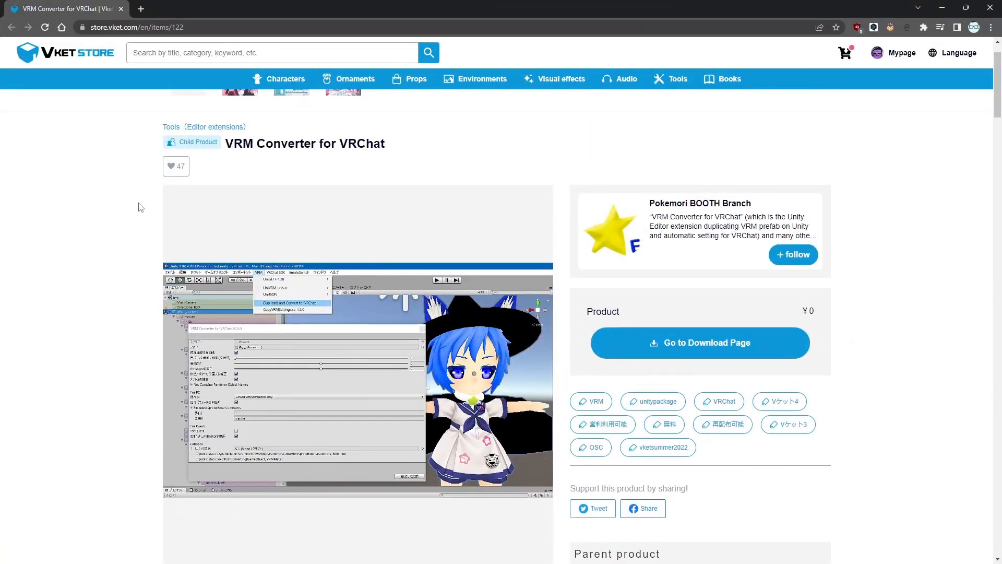
{"action": "scroll", "coordinate": [141, 207], "scroll_direction": "down", "scroll_amount": 18}
{"action": "scroll", "coordinate": [141, 209], "scroll_direction": "down", "scroll_amount": 2}
{"action": "scroll", "coordinate": [141, 208], "scroll_direction": "up", "scroll_amount": 20}
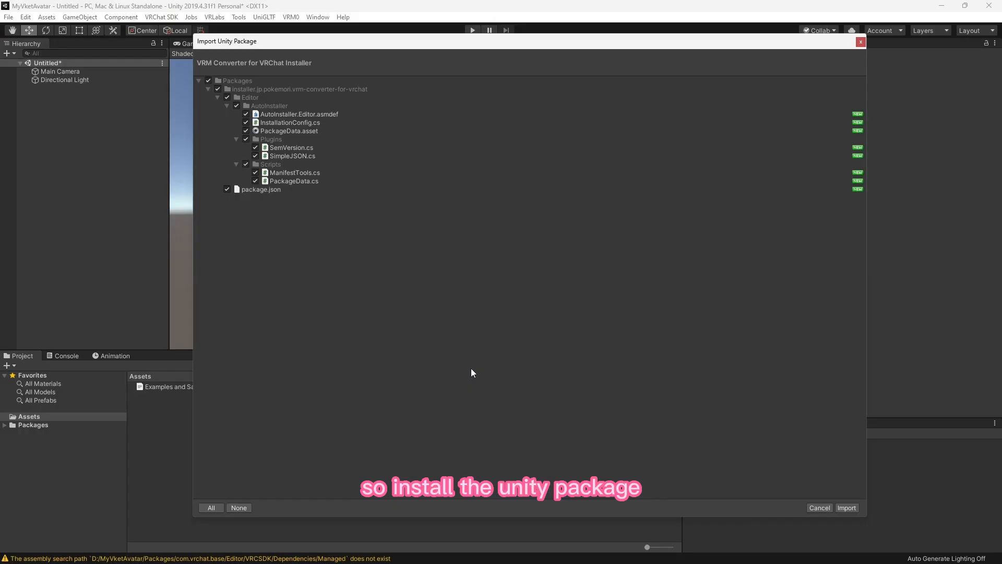
- Import the full VRM Converter for VRChat Installer package into the Unity project and clear the console messages
{"action": "left_click", "coordinate": [847, 507]}
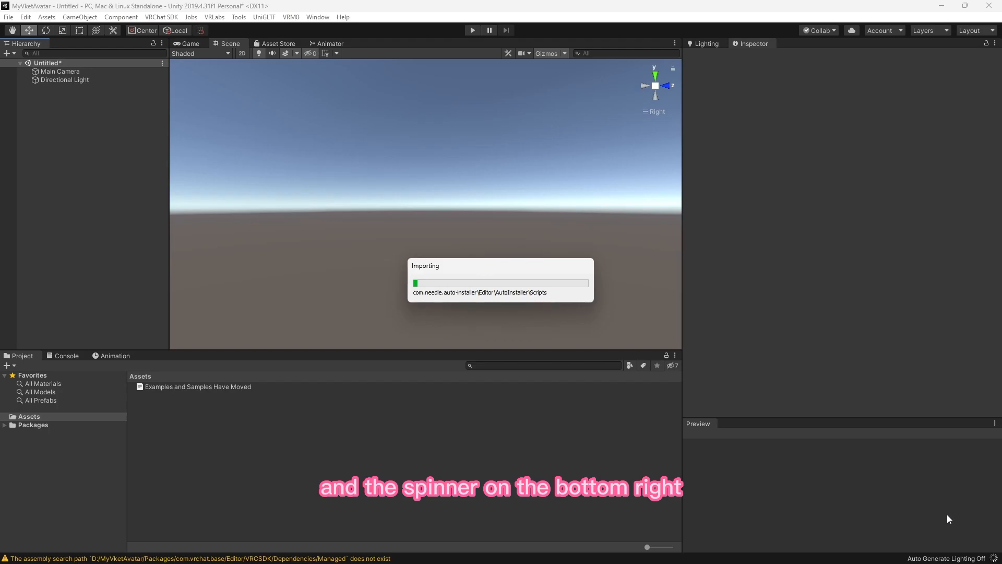
{"action": "left_click", "coordinate": [59, 356]}
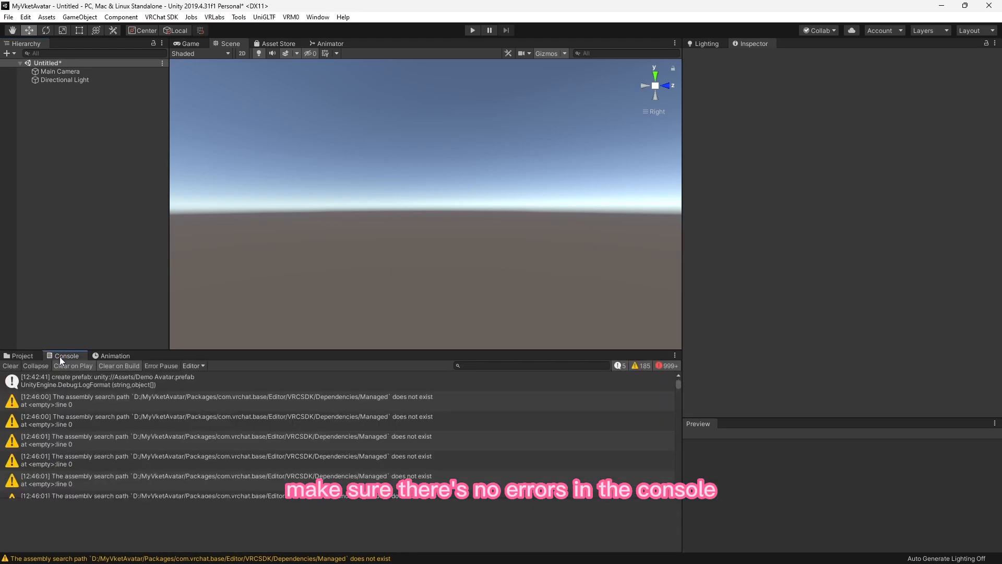
{"action": "left_click", "coordinate": [11, 366]}
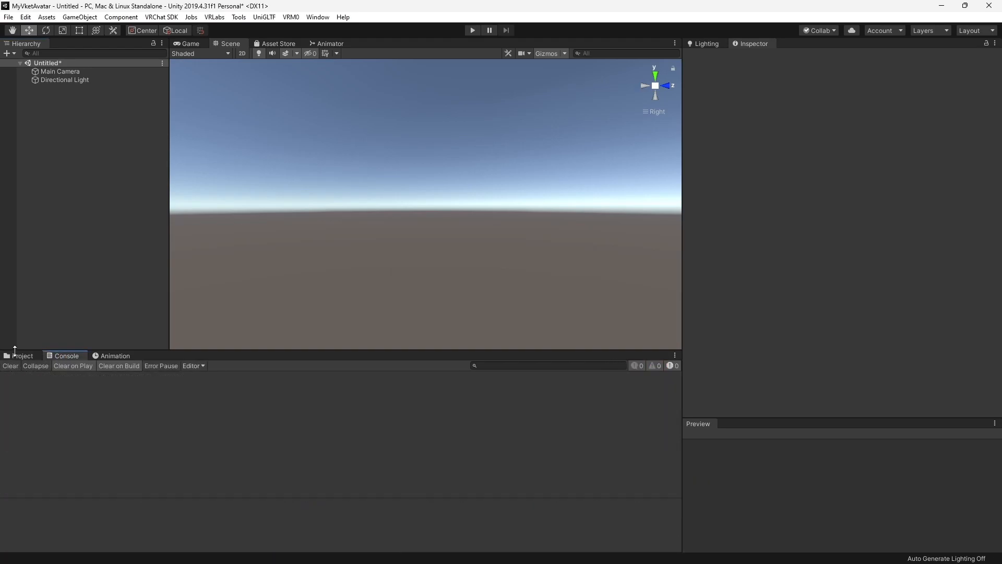
- Show the project's assets and check the commands that VRM0 and VRLabs offer after the package installation
{"action": "left_click", "coordinate": [18, 356]}
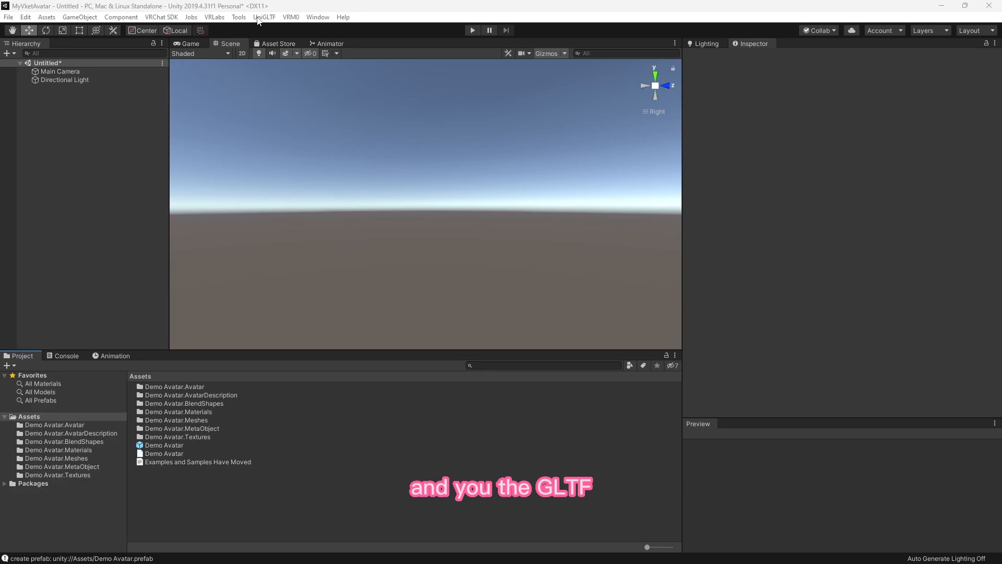
{"action": "left_click", "coordinate": [286, 20]}
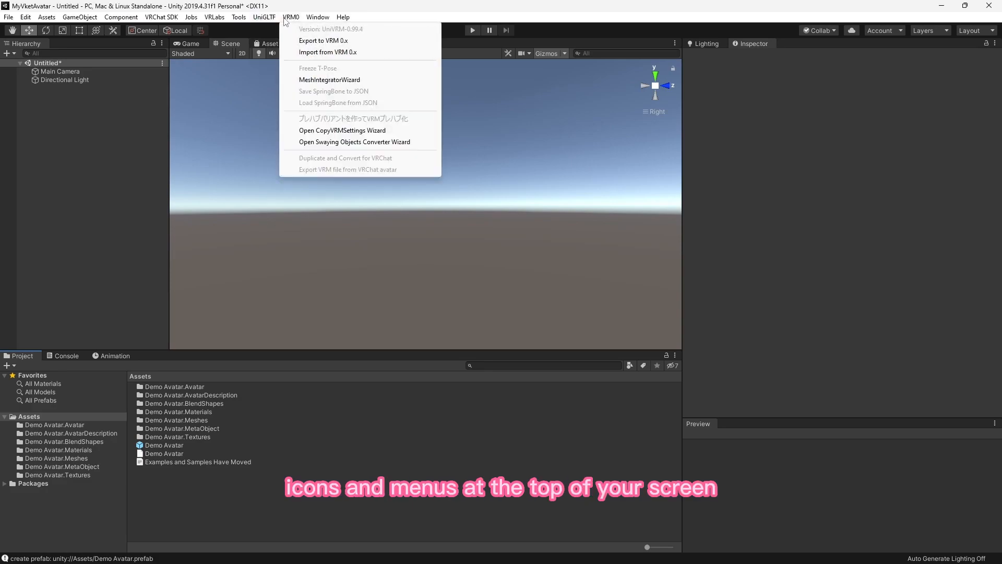
{"action": "left_click", "coordinate": [88, 143]}
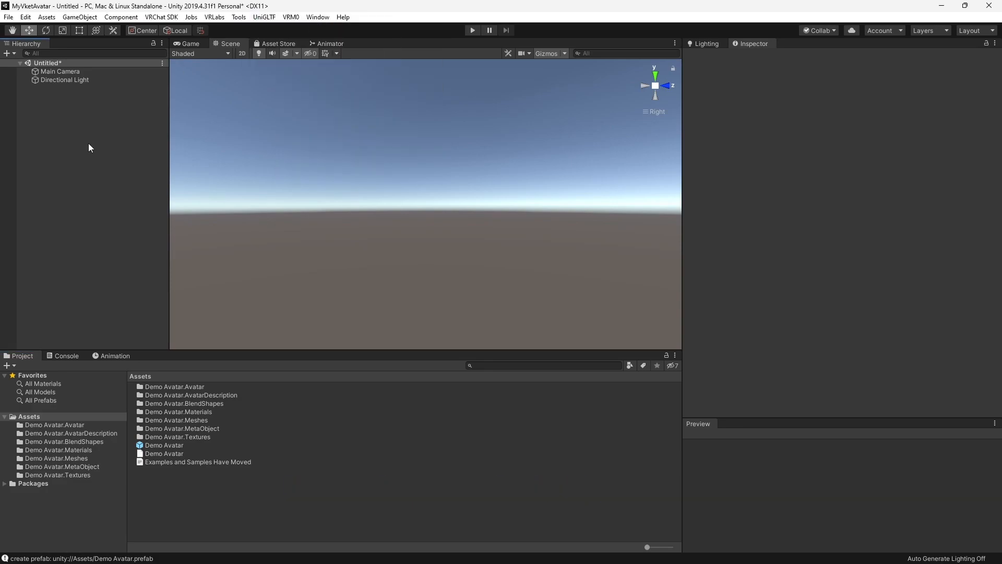
{"action": "left_click", "coordinate": [222, 20]}
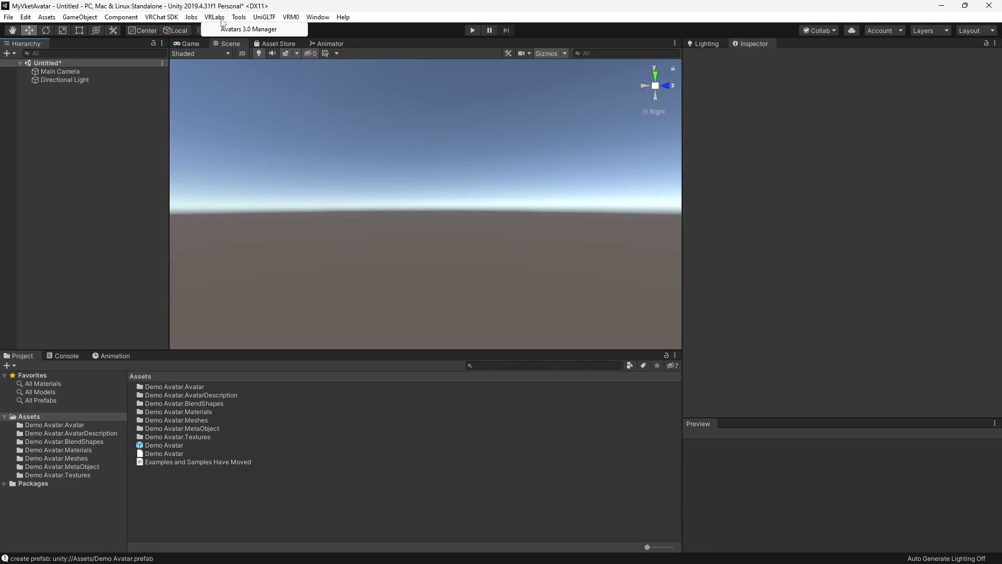
{"action": "mouse_move", "coordinate": [297, 16]}
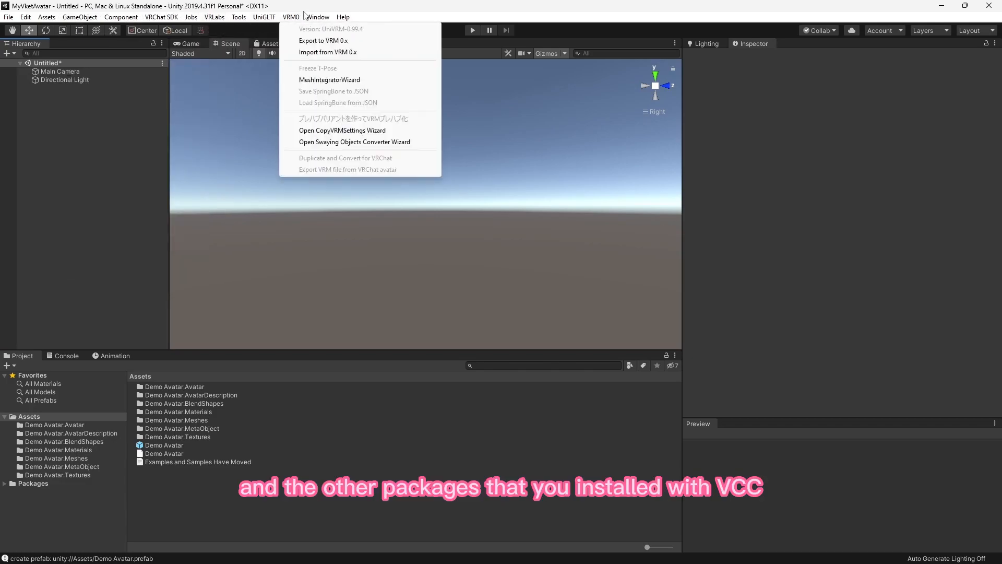
{"action": "left_click", "coordinate": [364, 13]}
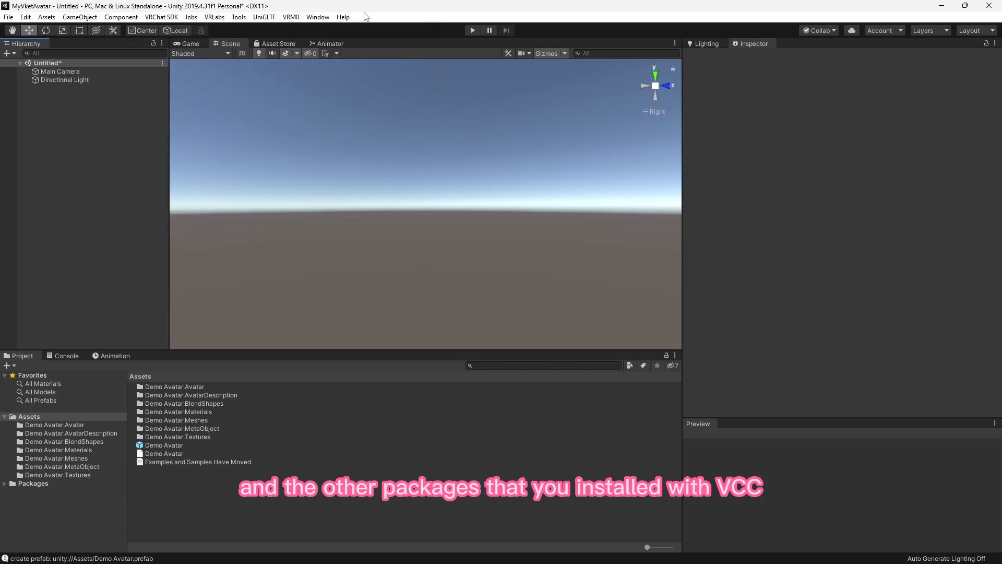
- Add the Demo Avatar prefab to the scene and open Duplicate and Convert for VRChat for it
{"action": "left_click", "coordinate": [170, 446]}
{"action": "left_click_drag", "start_coordinate": [169, 446], "coordinate": [40, 159]}
{"action": "left_click", "coordinate": [291, 16]}
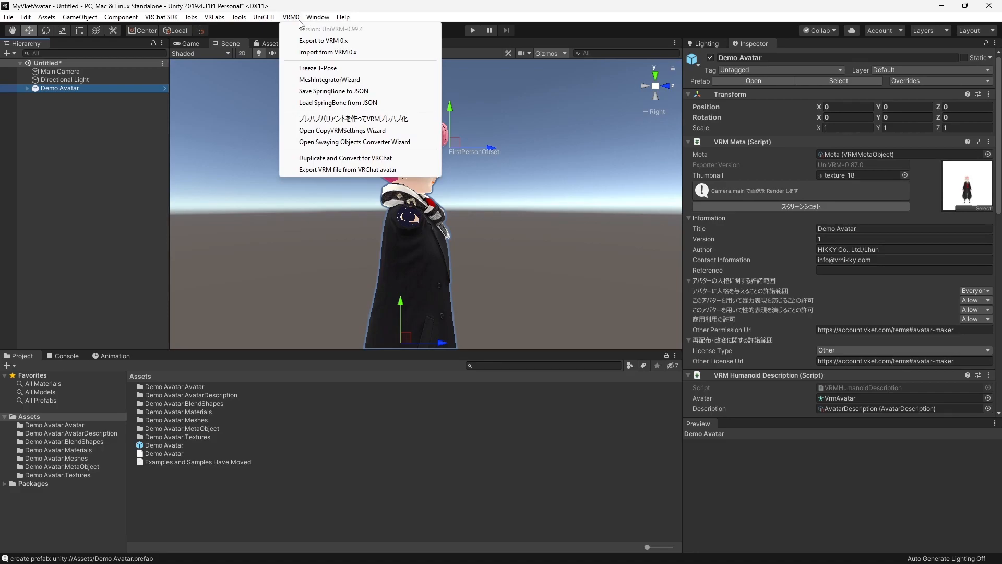
{"action": "left_click", "coordinate": [335, 158]}
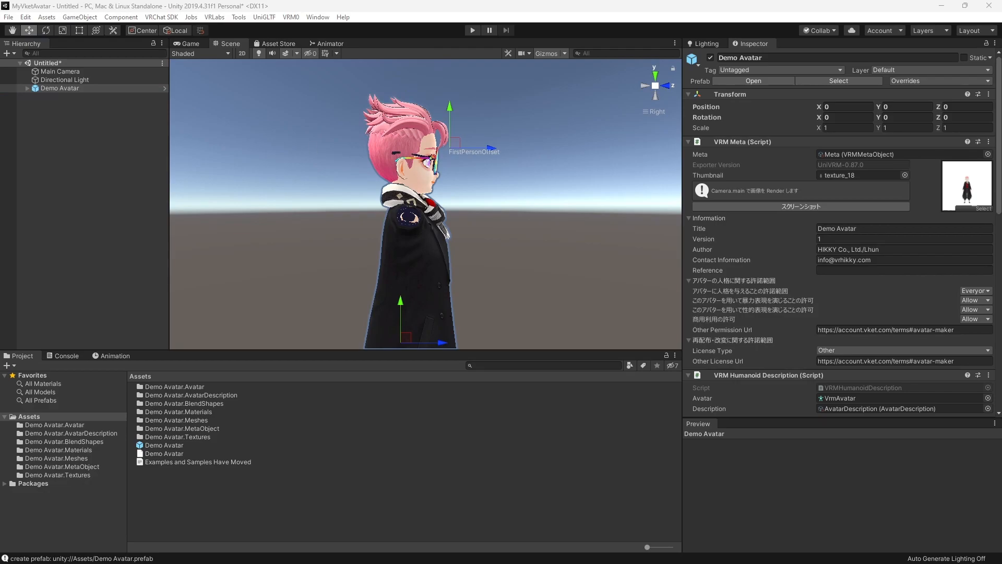
{"action": "left_click_drag", "start_coordinate": [180, 116], "coordinate": [284, 97]}
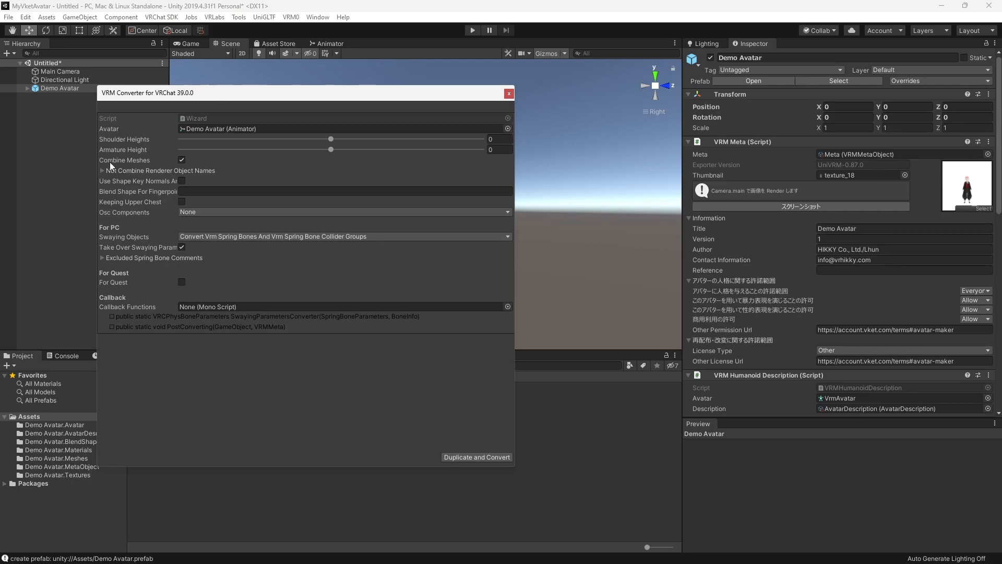
- Select the extra glasses mesh I_G_M_0001 on Demo Avatar, try to delete it, and open the prefab for editing
{"action": "left_click", "coordinate": [27, 88]}
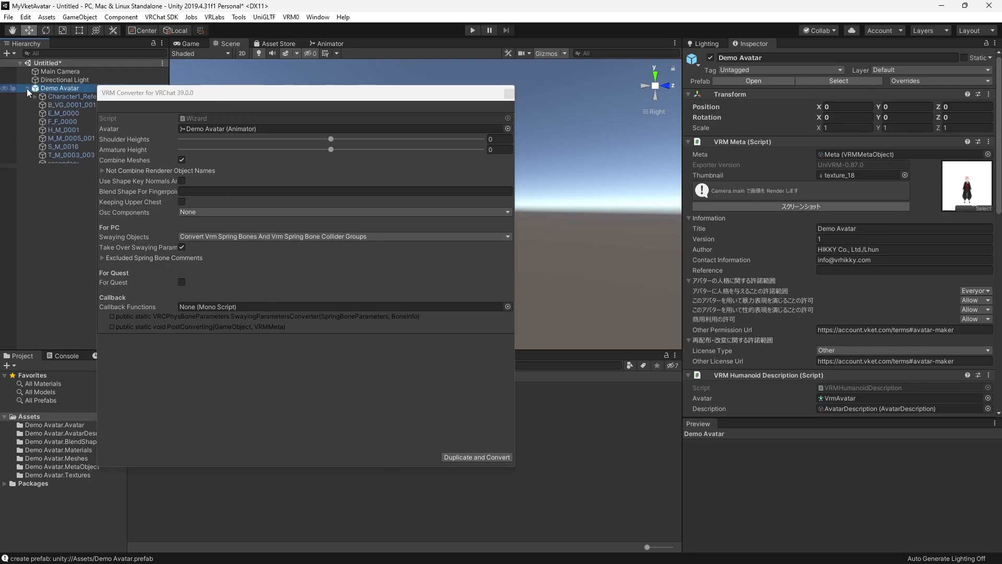
{"action": "left_click_drag", "start_coordinate": [165, 94], "coordinate": [490, 181]}
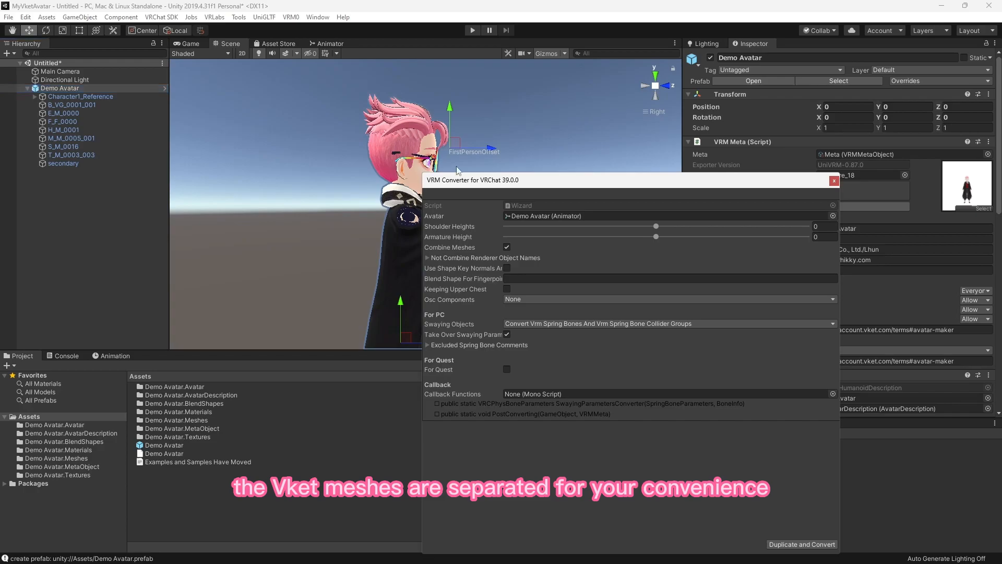
{"action": "left_click", "coordinate": [397, 156]}
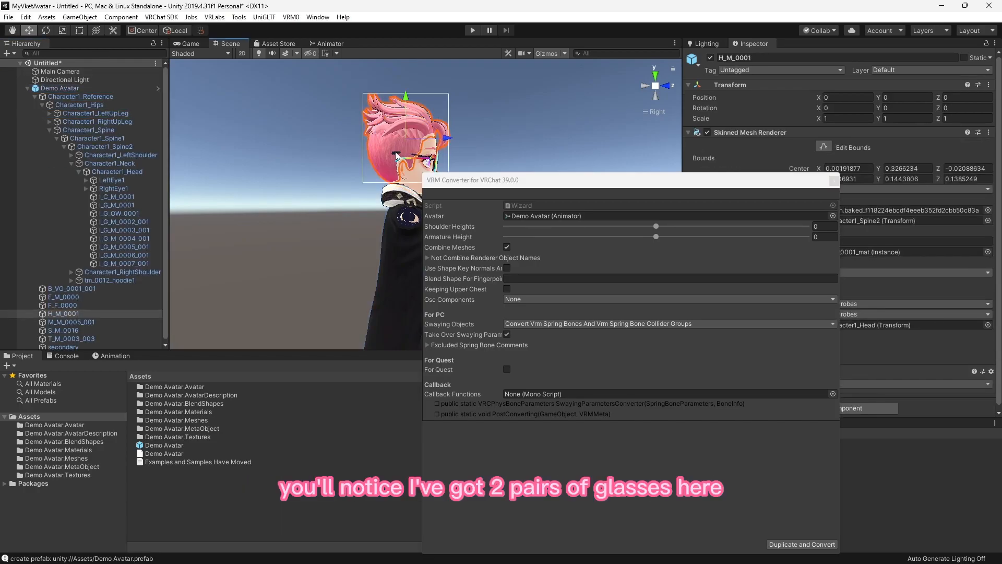
{"action": "left_click", "coordinate": [397, 155]}
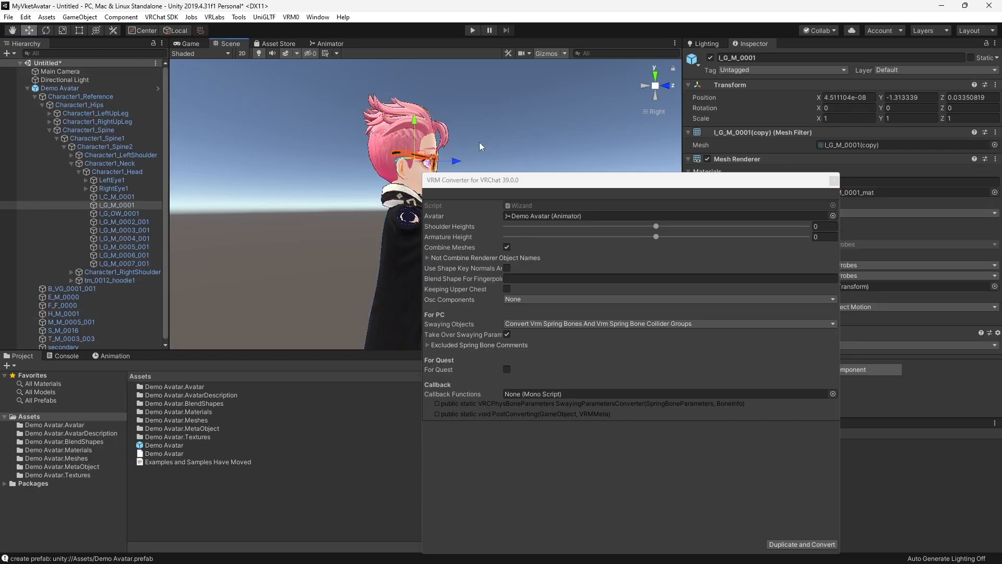
{"action": "left_click", "coordinate": [110, 206]}
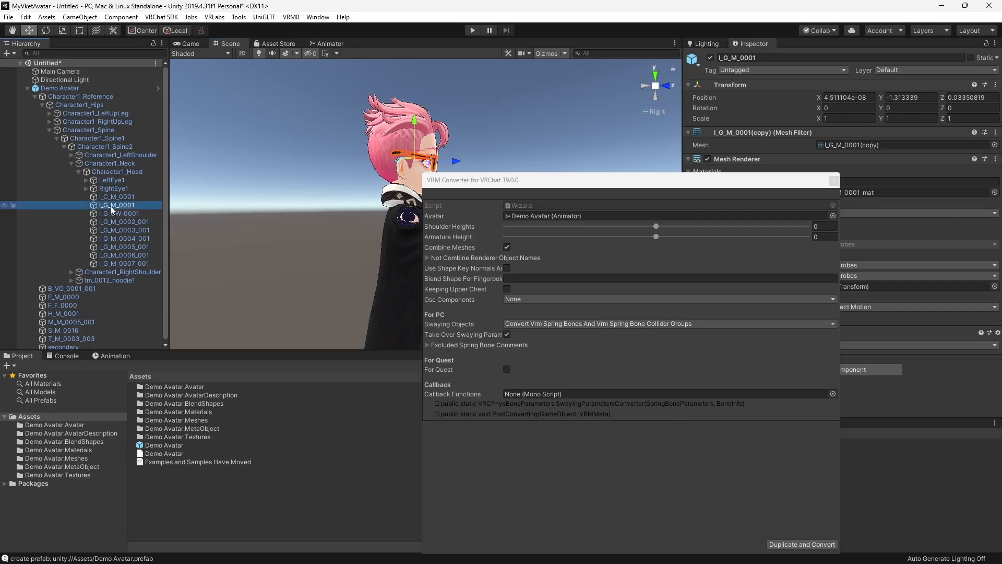
{"action": "key", "text": "Delete"}
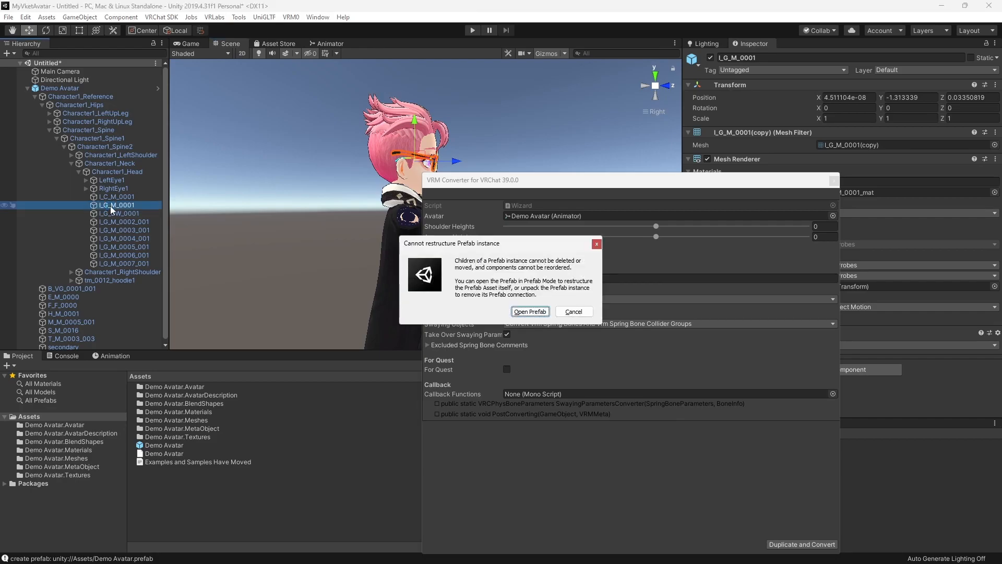
{"action": "left_click", "coordinate": [516, 310]}
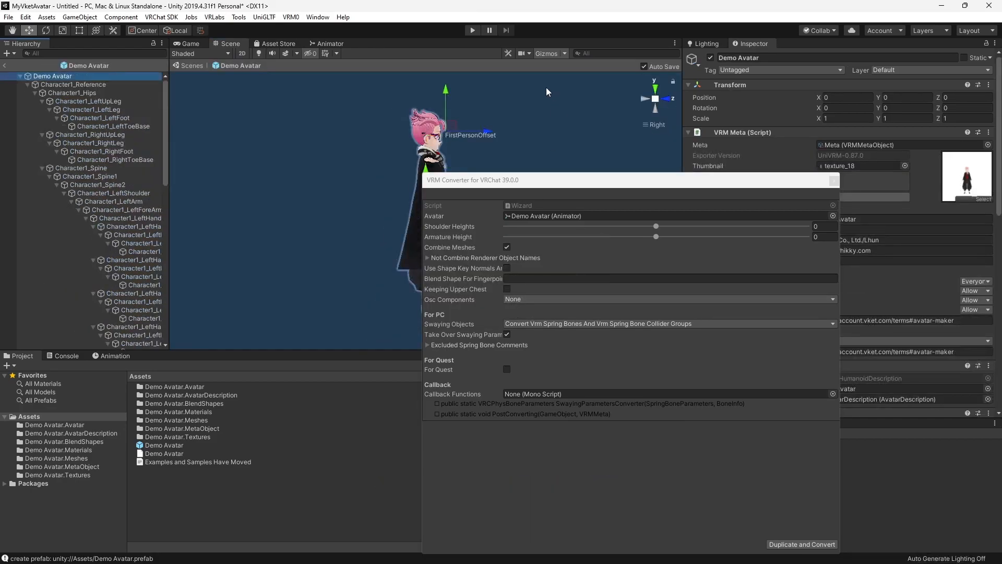
- Delete the extra glasses mesh I_G_M_0001 from the Demo Avatar prefab and return to the scene
{"action": "left_click_drag", "start_coordinate": [681, 189], "coordinate": [815, 216]}
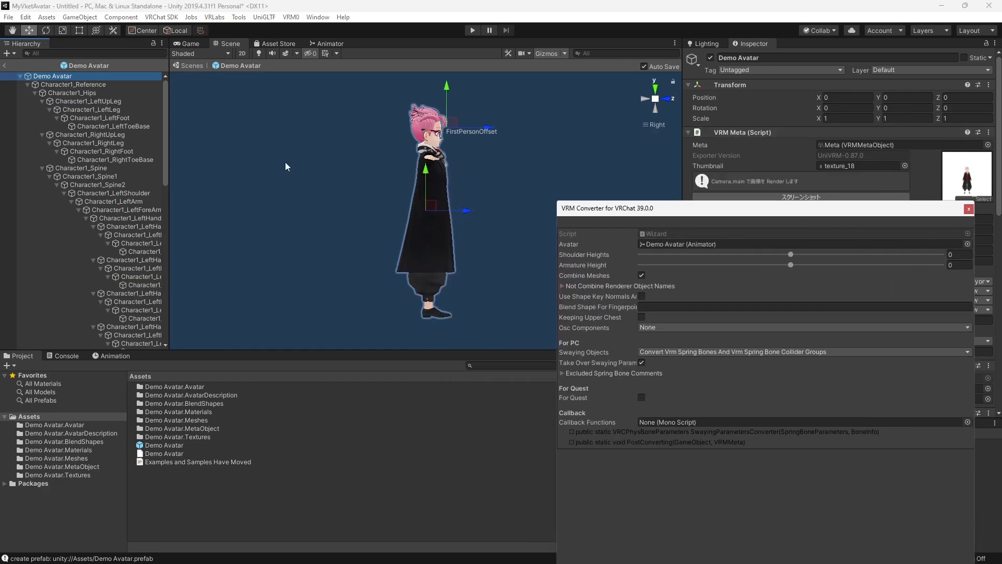
{"action": "scroll", "coordinate": [463, 128], "scroll_direction": "up", "scroll_amount": 5}
{"action": "middle_click_drag", "start_coordinate": [463, 128], "coordinate": [430, 251]}
{"action": "scroll", "coordinate": [429, 245], "scroll_direction": "up", "scroll_amount": 10}
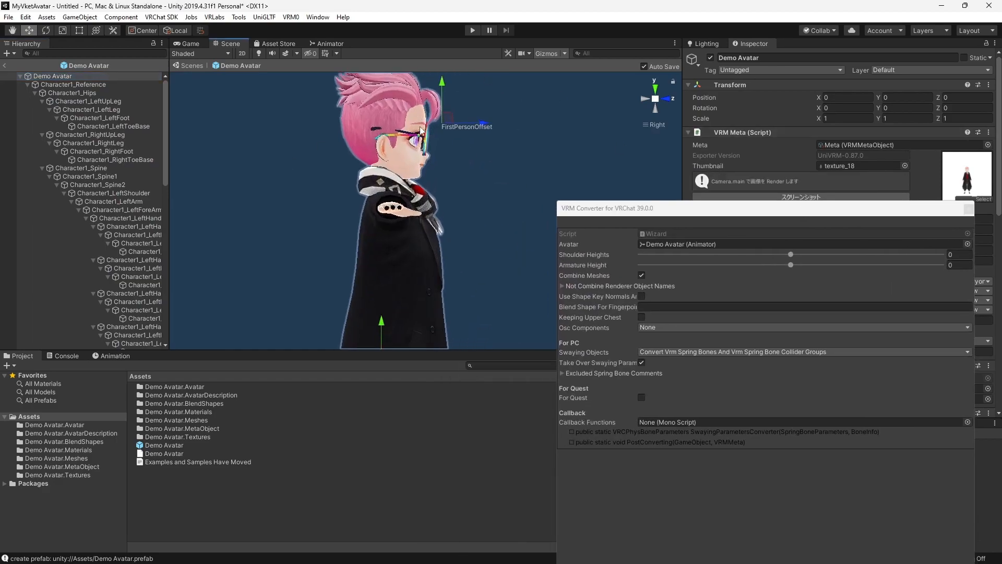
{"action": "left_click", "coordinate": [394, 107]}
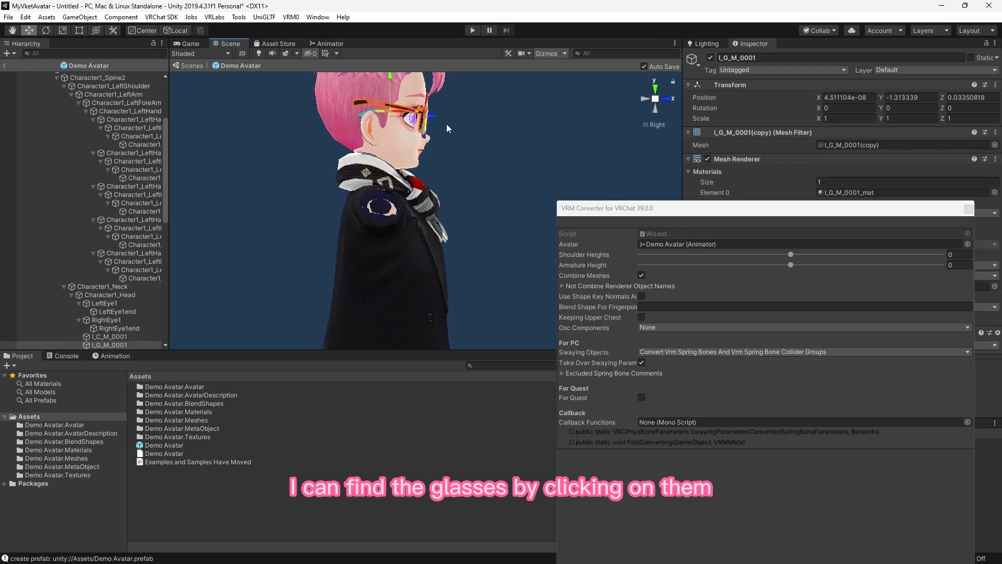
{"action": "key", "text": "Delete"}
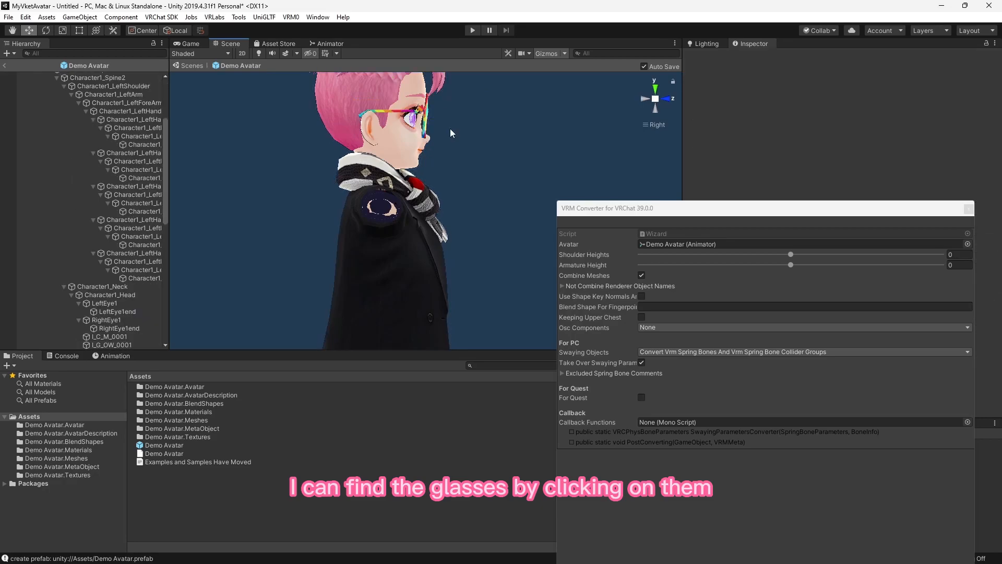
{"action": "left_click", "coordinate": [5, 65]}
- Review the VRM Converter options for excluded spring bone comments, Quest export and renderer objects left out of mesh combining
{"action": "left_click_drag", "start_coordinate": [713, 214], "coordinate": [496, 109]}
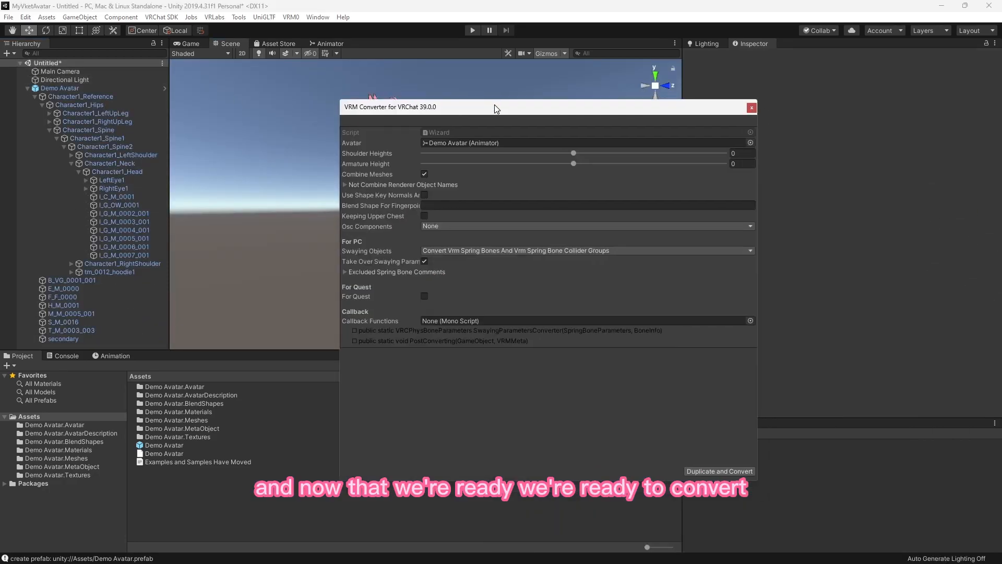
{"action": "left_click_drag", "start_coordinate": [387, 109], "coordinate": [307, 89]}
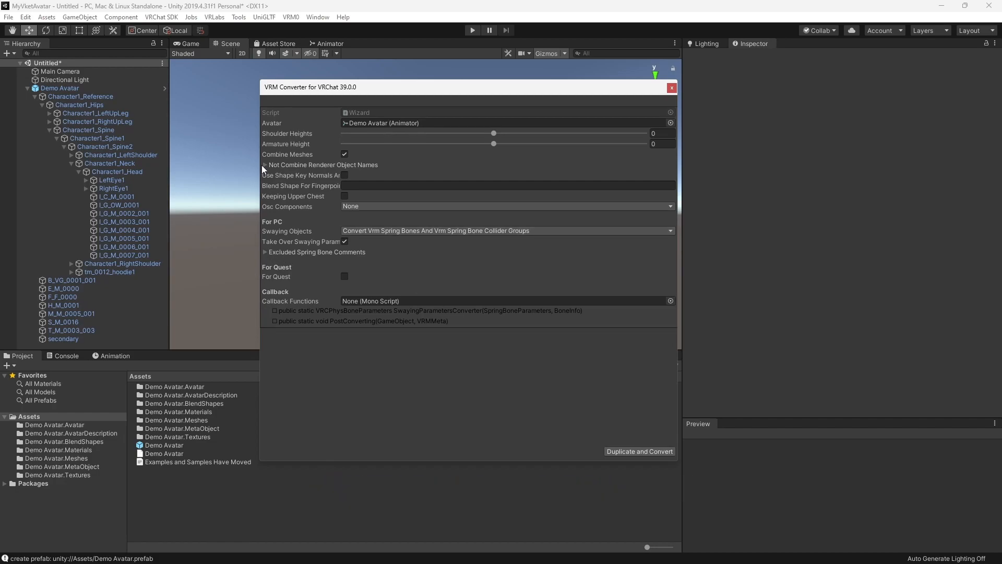
{"action": "left_click", "coordinate": [267, 252]}
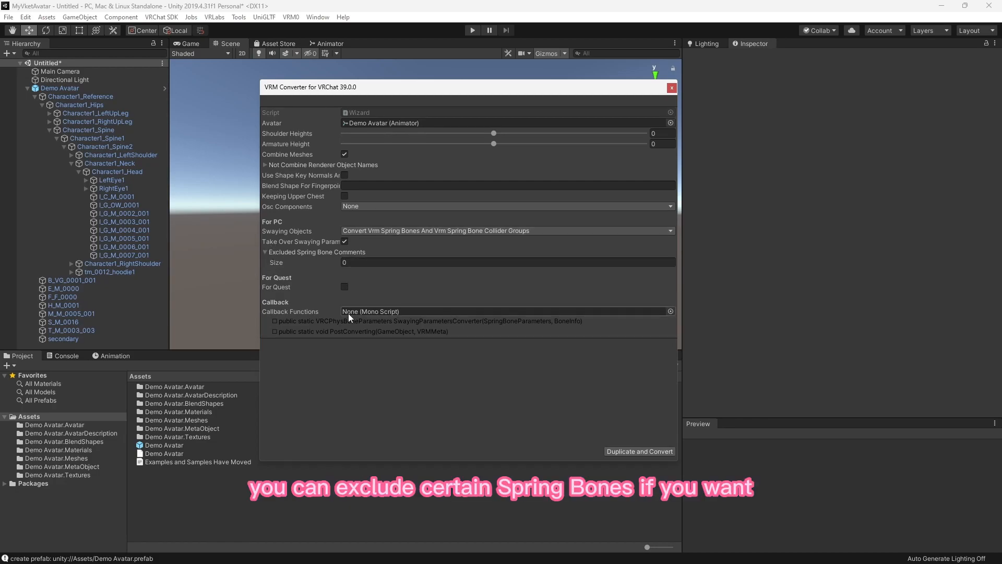
{"action": "left_click", "coordinate": [272, 253]}
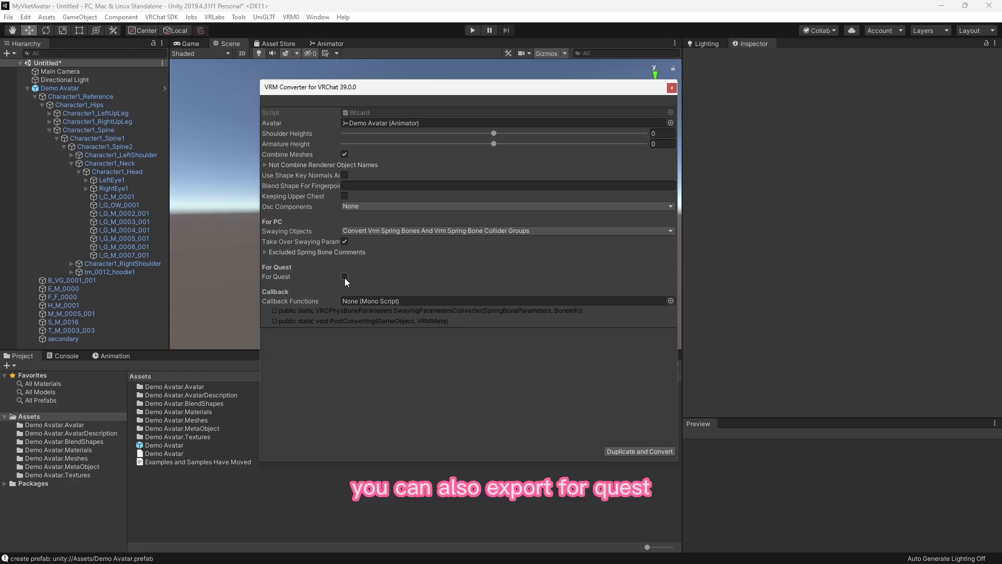
{"action": "left_click", "coordinate": [311, 164]}
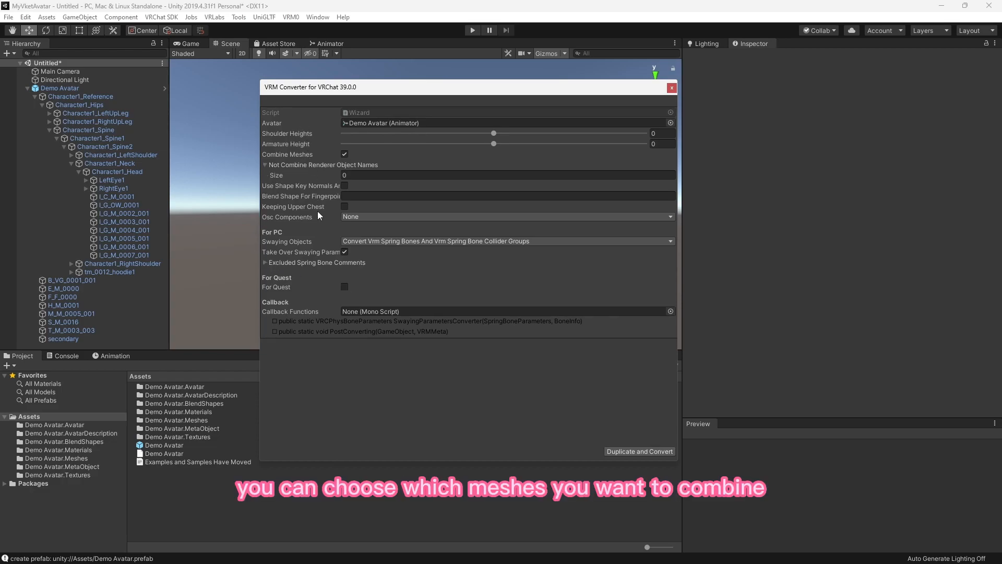
{"action": "left_click", "coordinate": [303, 163]}
{"action": "left_click_drag", "start_coordinate": [260, 165], "coordinate": [161, 170]}
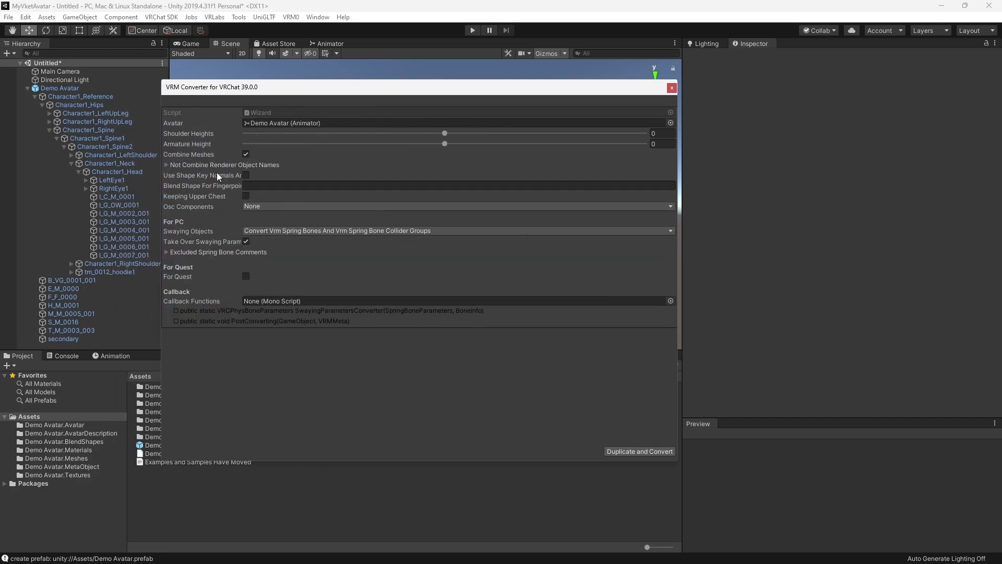
- Duplicate and convert the avatar, saving it as Demo Avatar (VRChat).prefab in Assets, and hide the original Demo Avatar
{"action": "left_click", "coordinate": [621, 450]}
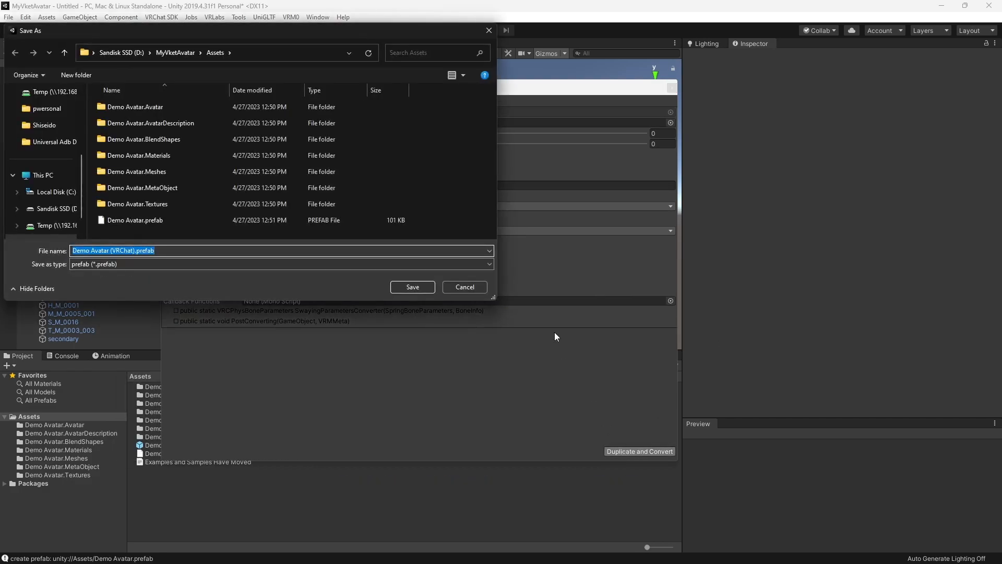
{"action": "left_click", "coordinate": [415, 288]}
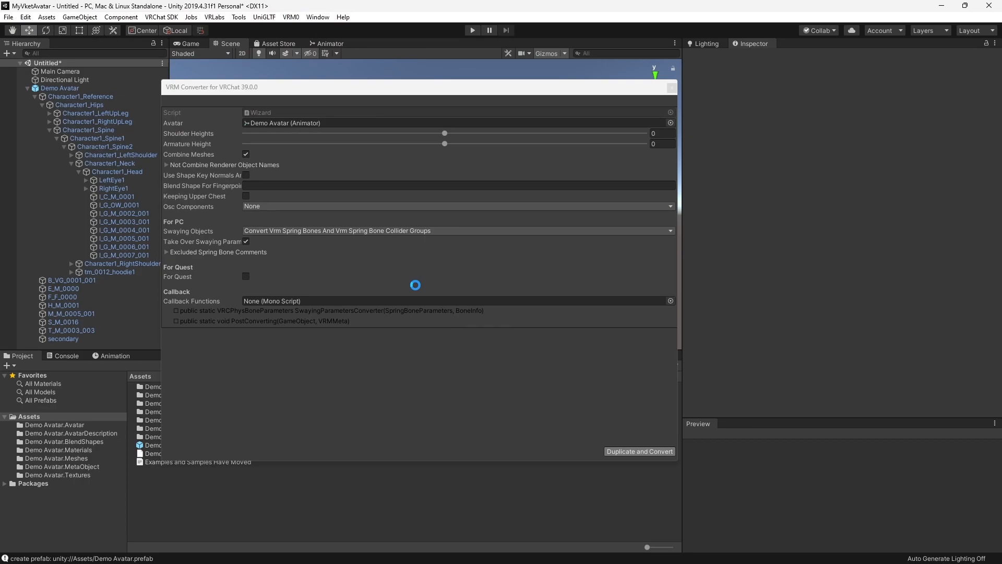
{"action": "left_click", "coordinate": [711, 58]}
- Edit the VRC Avatar Descriptor of Demo Avatar (VRChat), moving the view position to the eyes at about Y 1.389, Z 0.062
{"action": "left_click", "coordinate": [93, 97]}
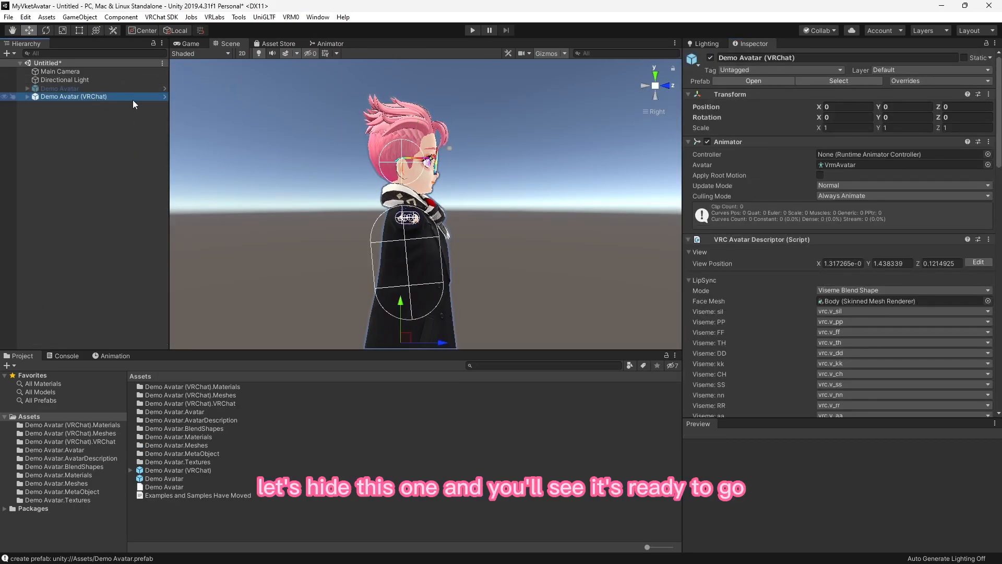
{"action": "scroll", "coordinate": [865, 329], "scroll_direction": "down", "scroll_amount": 10}
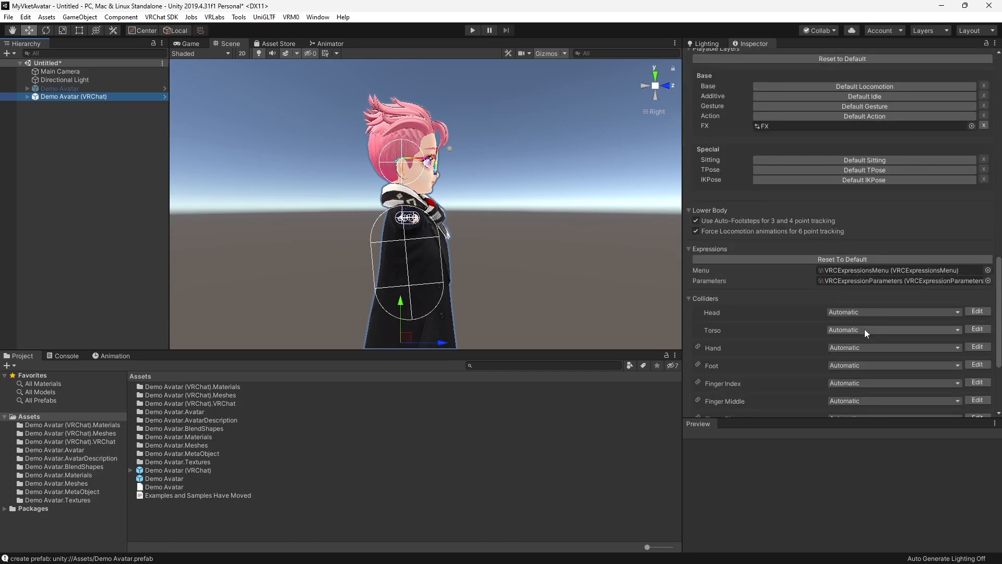
{"action": "scroll", "coordinate": [865, 329], "scroll_direction": "up", "scroll_amount": 10}
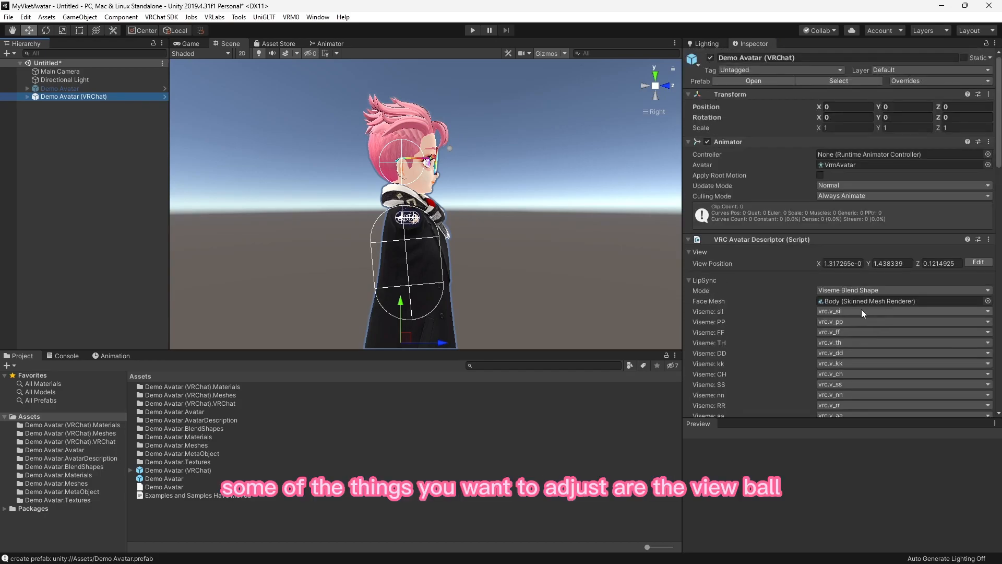
{"action": "left_click", "coordinate": [981, 262]}
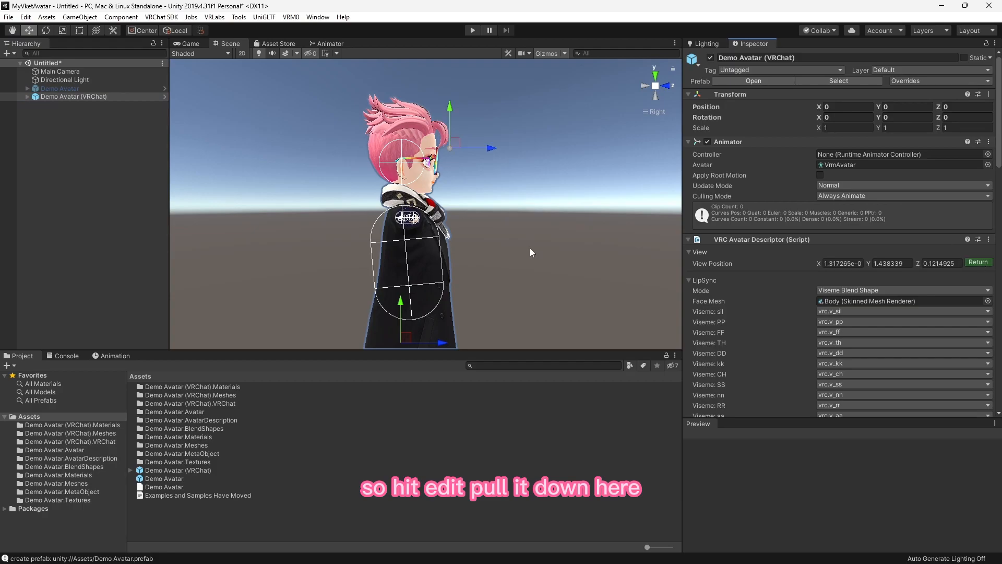
{"action": "left_click_drag", "start_coordinate": [450, 103], "coordinate": [450, 118]}
{"action": "left_click_drag", "start_coordinate": [494, 163], "coordinate": [475, 161]}
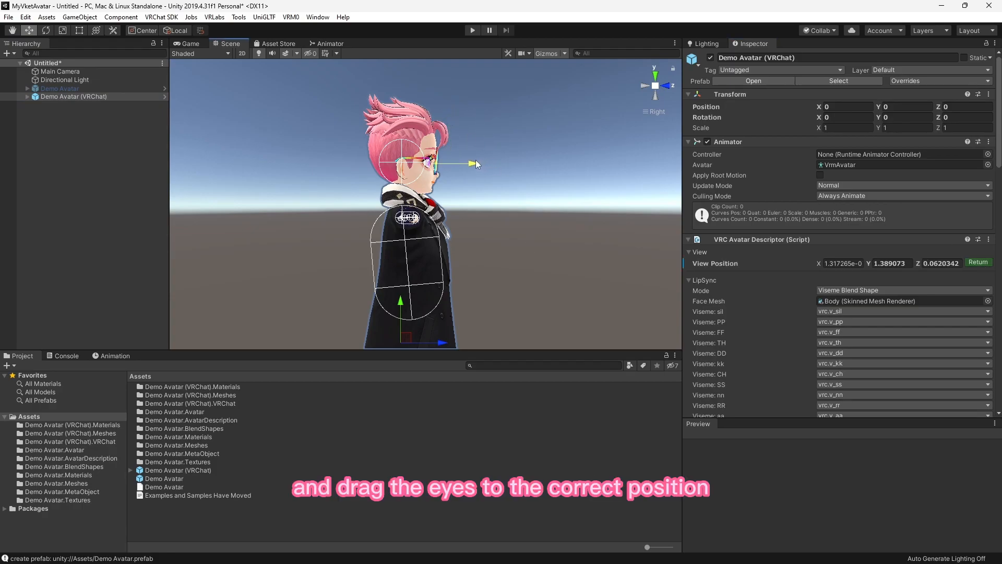
- Fine-tune the view position at the eyes to about Y 1.392, Z 0.054 and check it from the head's opposite side
{"action": "scroll", "coordinate": [456, 145], "scroll_direction": "up", "scroll_amount": 5}
{"action": "scroll", "coordinate": [454, 135], "scroll_direction": "down", "scroll_amount": 10}
{"action": "scroll", "coordinate": [453, 120], "scroll_direction": "up", "scroll_amount": 6}
{"action": "scroll", "coordinate": [485, 106], "scroll_direction": "up", "scroll_amount": 3}
{"action": "middle_click_drag", "start_coordinate": [497, 103], "coordinate": [489, 165]}
{"action": "scroll", "coordinate": [490, 163], "scroll_direction": "up", "scroll_amount": 4}
{"action": "scroll", "coordinate": [491, 165], "scroll_direction": "up", "scroll_amount": 4}
{"action": "mouse_move", "coordinate": [518, 230]}
{"action": "left_mouse_down"}
{"action": "mouse_move", "coordinate": [534, 230]}
{"action": "mouse_move", "coordinate": [511, 228]}
{"action": "left_mouse_up"}
{"action": "left_click_drag", "start_coordinate": [474, 190], "coordinate": [474, 189]}
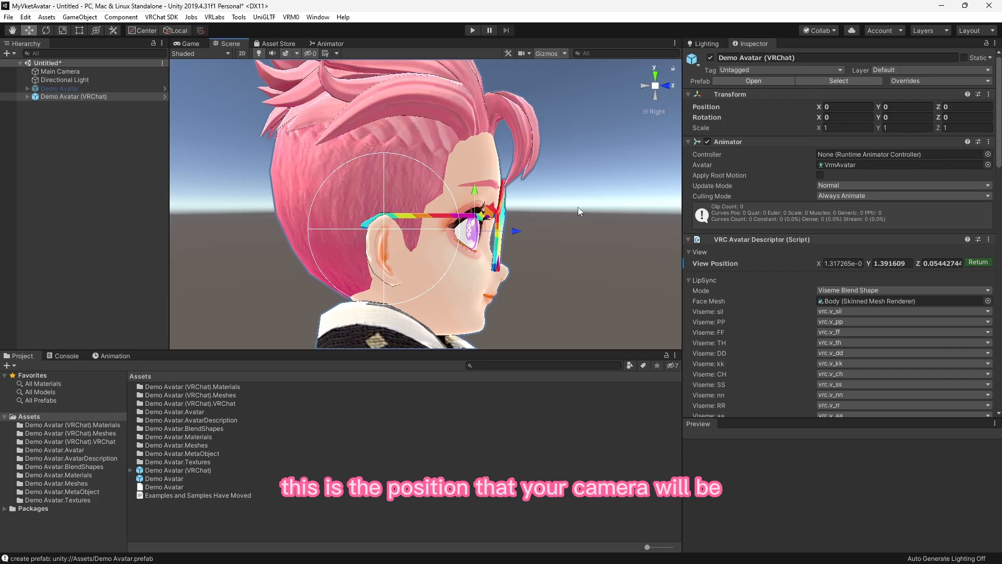
{"action": "left_click", "coordinate": [664, 85]}
{"action": "left_click", "coordinate": [666, 87]}
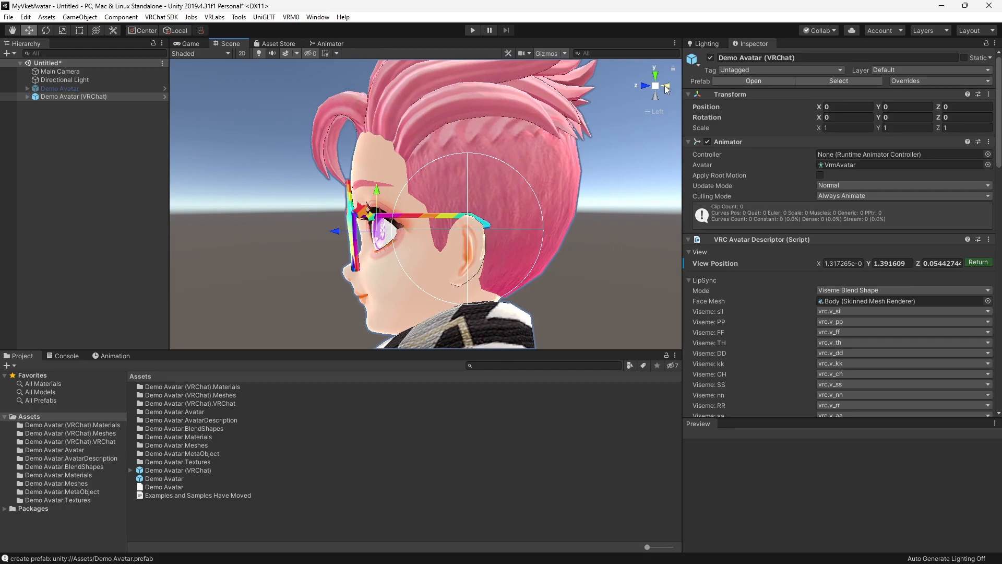
- Finish editing the view position of Demo Avatar (VRChat) and look over the remaining avatar descriptor settings
{"action": "left_click", "coordinate": [978, 262]}
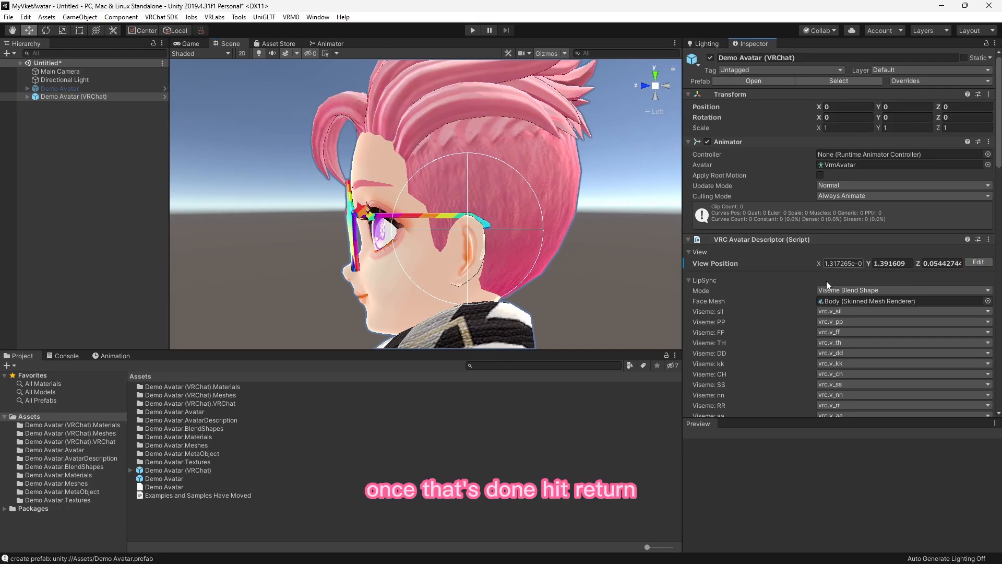
{"action": "scroll", "coordinate": [826, 293], "scroll_direction": "down", "scroll_amount": 10}
{"action": "scroll", "coordinate": [831, 306], "scroll_direction": "up", "scroll_amount": 10}
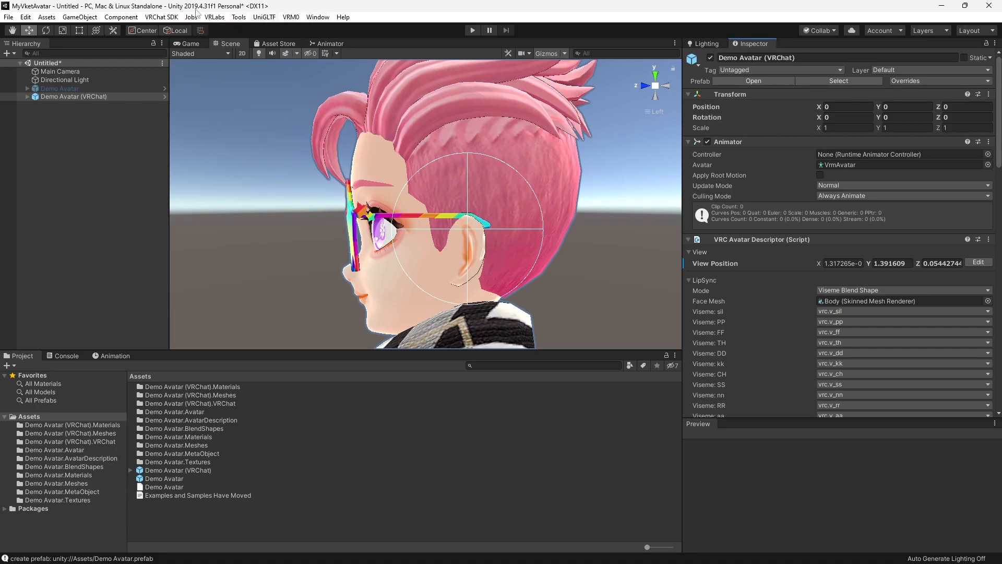
- Open the VRChat SDK control panel to view its account sign-in page, and close it without signing in
{"action": "left_click", "coordinate": [163, 17]}
{"action": "left_click", "coordinate": [174, 43]}
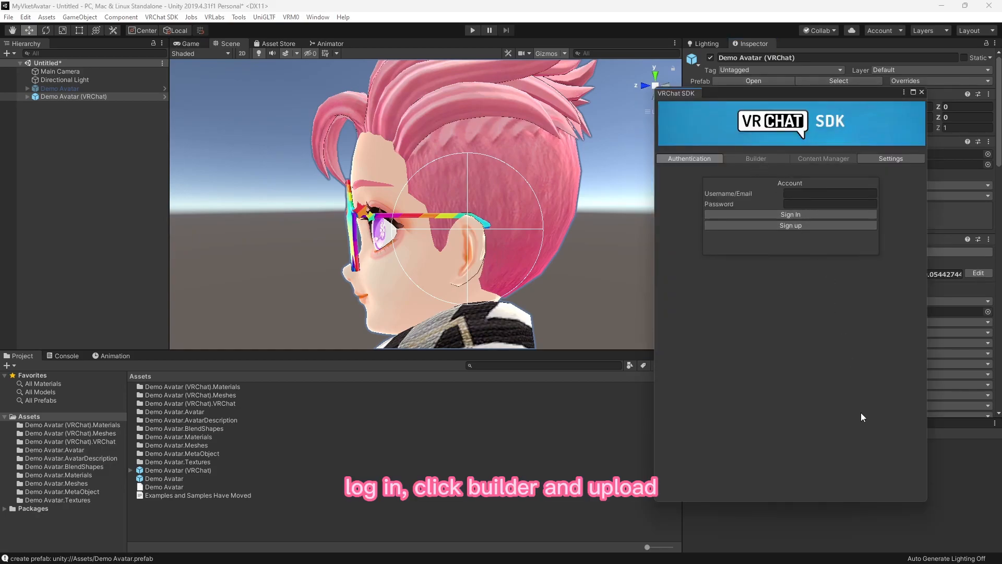
{"action": "left_click", "coordinate": [921, 93]}
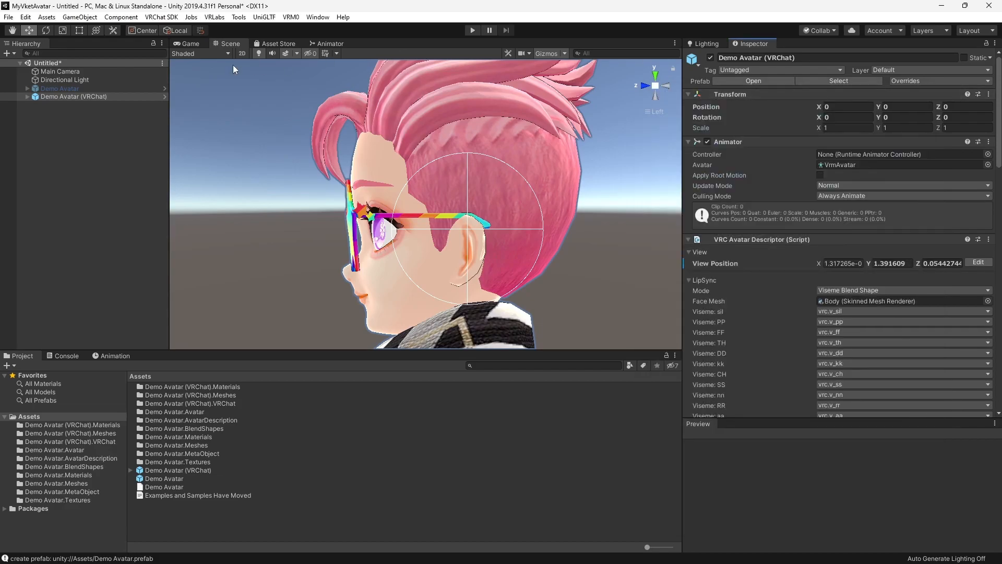
- Re-enable the hidden original Demo Avatar in the scene
{"action": "left_click", "coordinate": [103, 96]}
{"action": "left_click", "coordinate": [99, 88]}
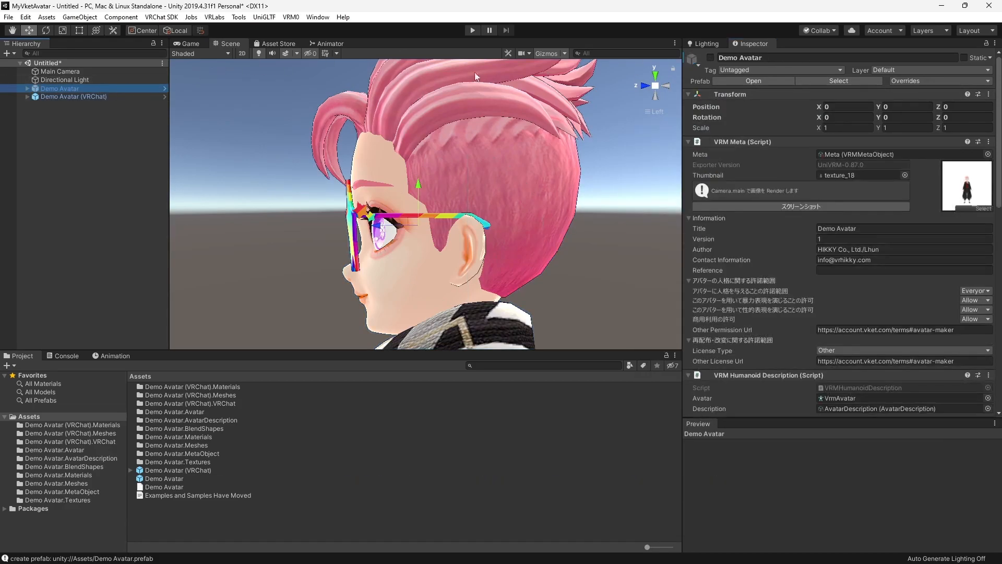
{"action": "left_click", "coordinate": [711, 57]}
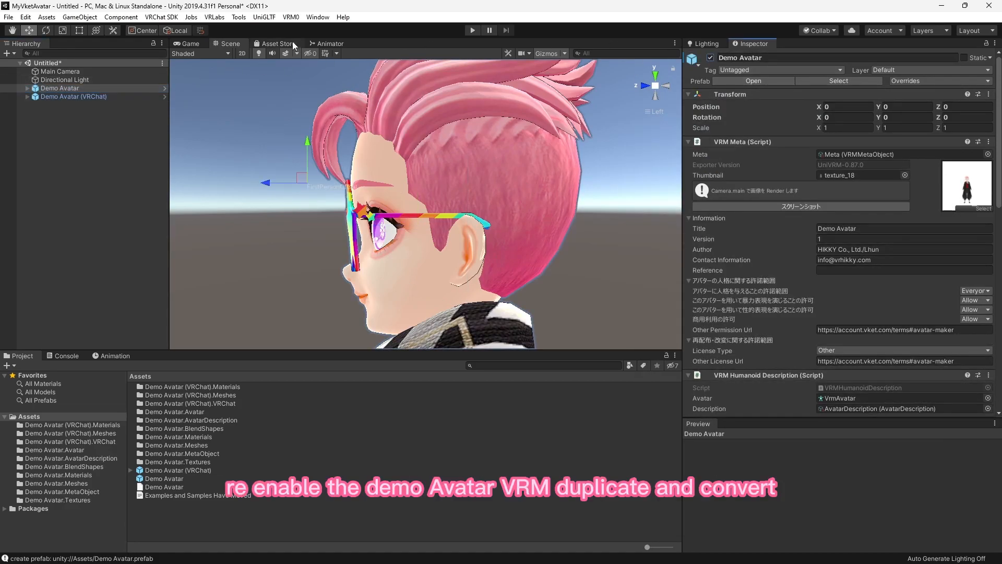
- Duplicate and convert Demo Avatar for VRChat with For Quest enabled, saving it as Demo Avatar (VRChat-Quest).prefab in Assets
{"action": "left_click", "coordinate": [289, 17]}
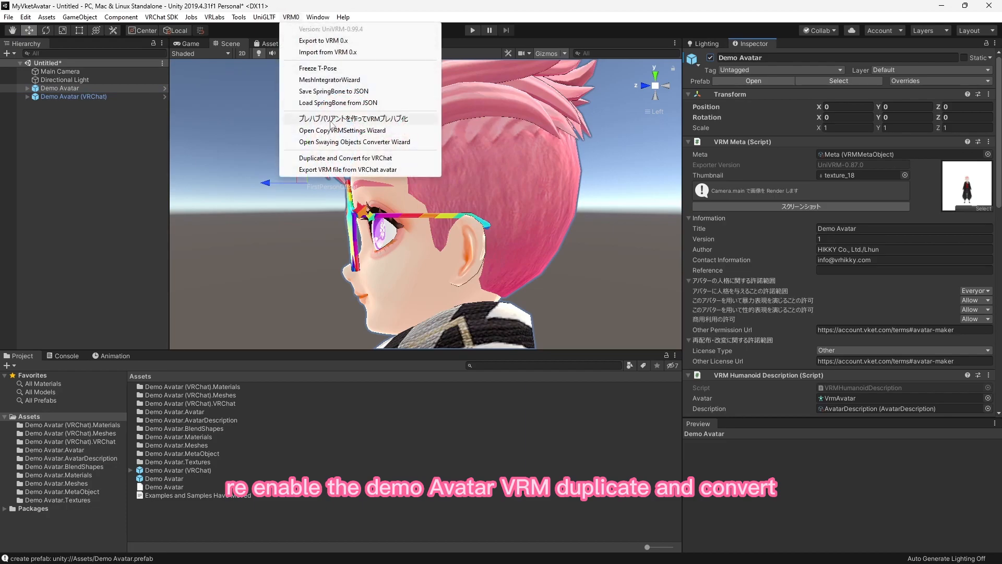
{"action": "left_click", "coordinate": [338, 158]}
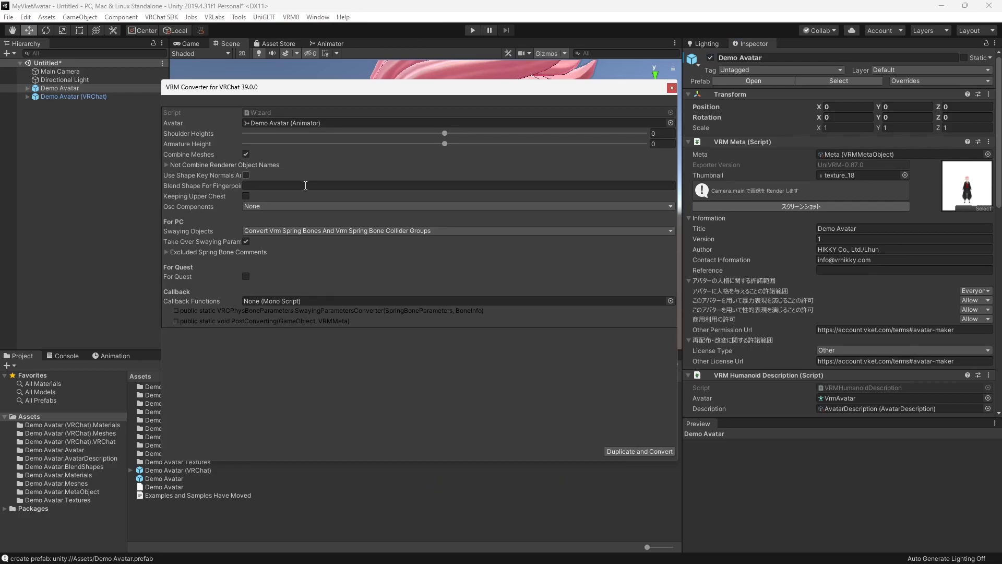
{"action": "left_click", "coordinate": [246, 277]}
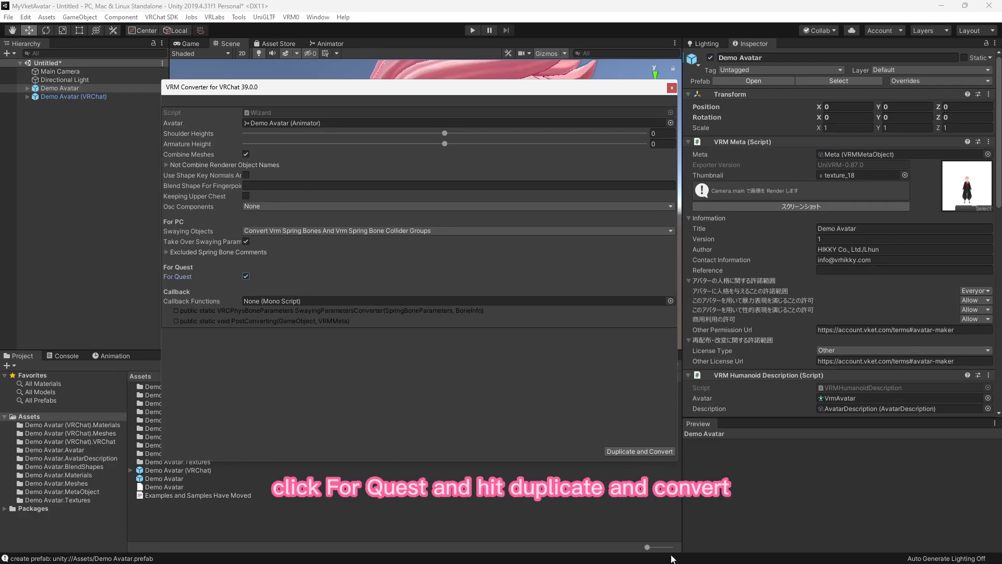
{"action": "left_click", "coordinate": [634, 451]}
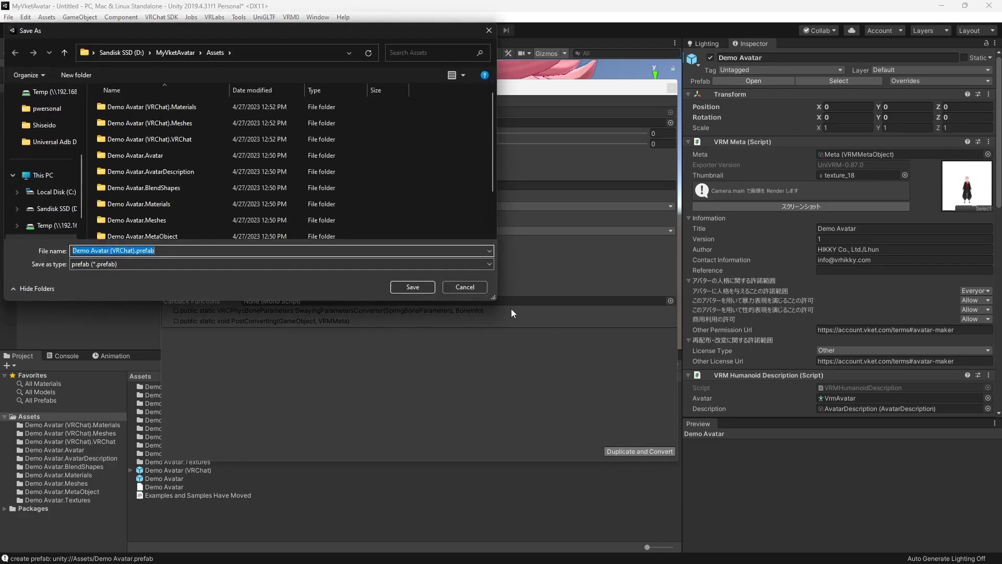
{"action": "left_click", "coordinate": [133, 250]}
{"action": "type", "text": "-Quest"}
{"action": "left_click", "coordinate": [412, 288]}
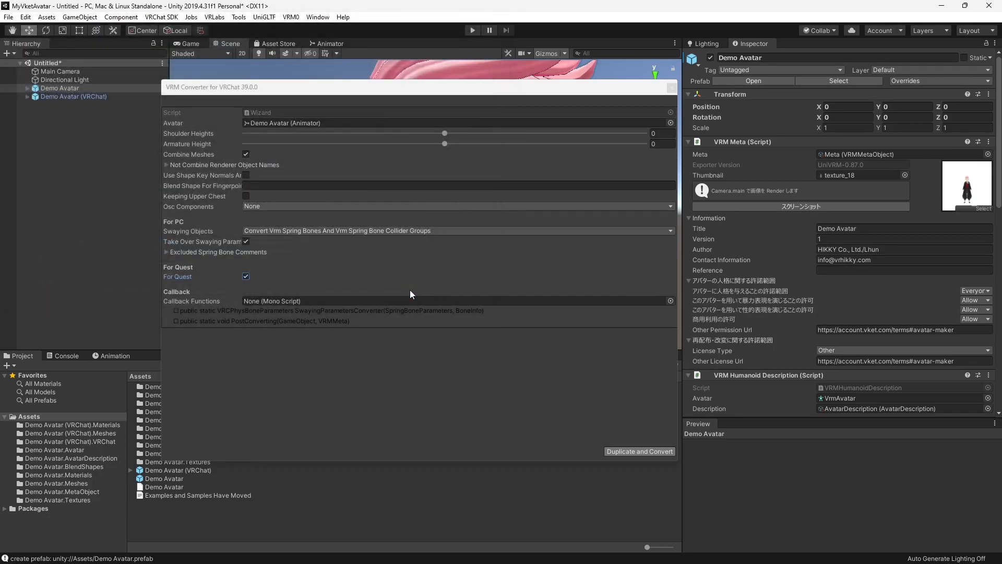
- Copy the view position's Y value, 1.391609, from Demo Avatar (VRChat) to the descriptor of Demo Avatar (VRChat-Quest)
{"action": "left_click", "coordinate": [103, 105]}
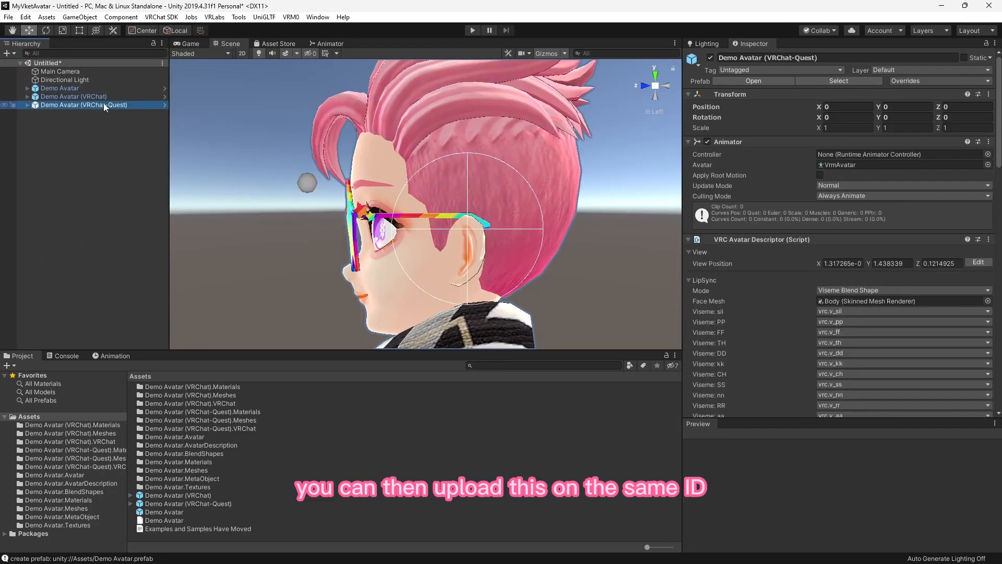
{"action": "left_click", "coordinate": [104, 98]}
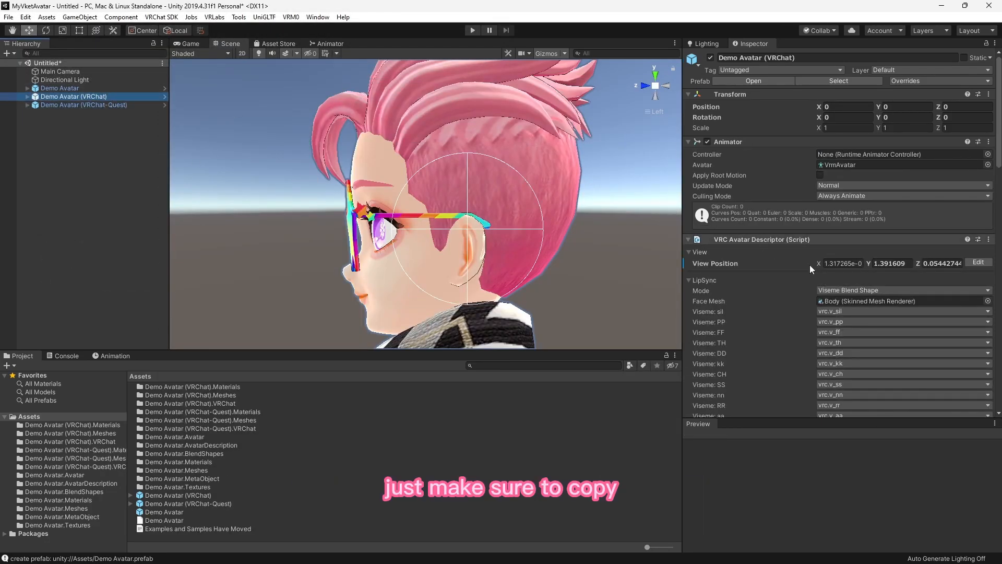
{"action": "left_click", "coordinate": [895, 264]}
{"action": "key", "text": "ctrl+c"}
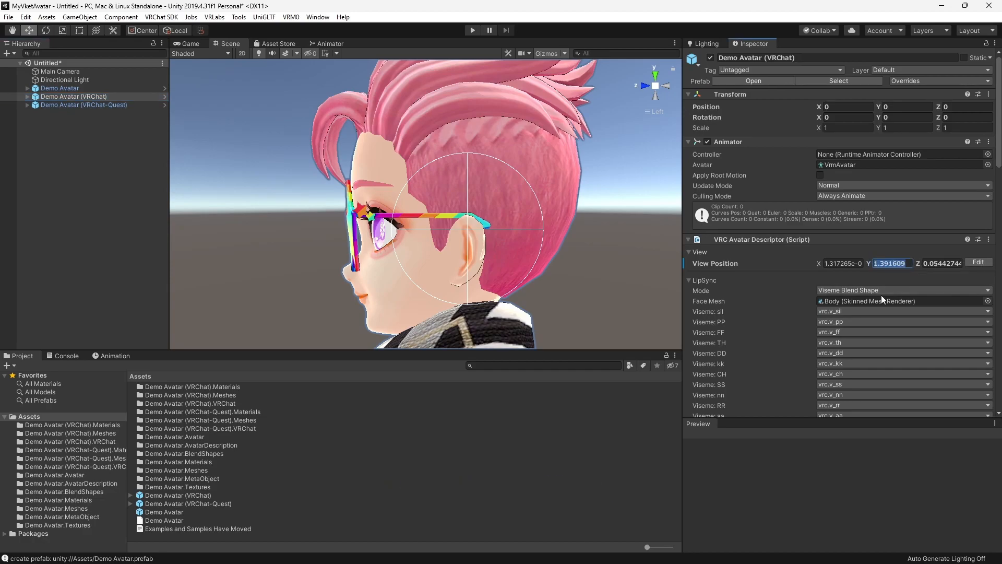
{"action": "left_click", "coordinate": [121, 104]}
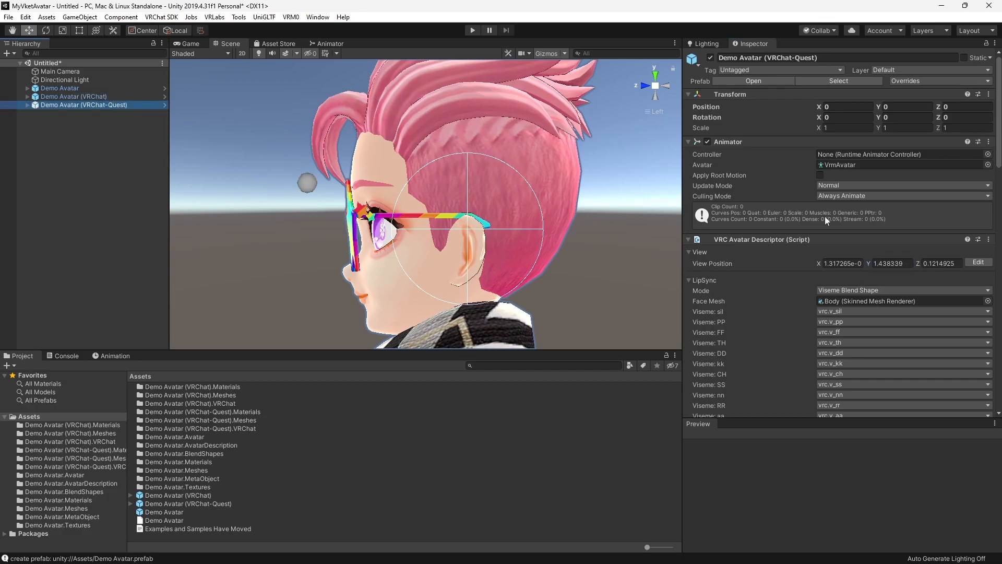
{"action": "left_click", "coordinate": [893, 264]}
{"action": "key", "text": "ctrl+v"}
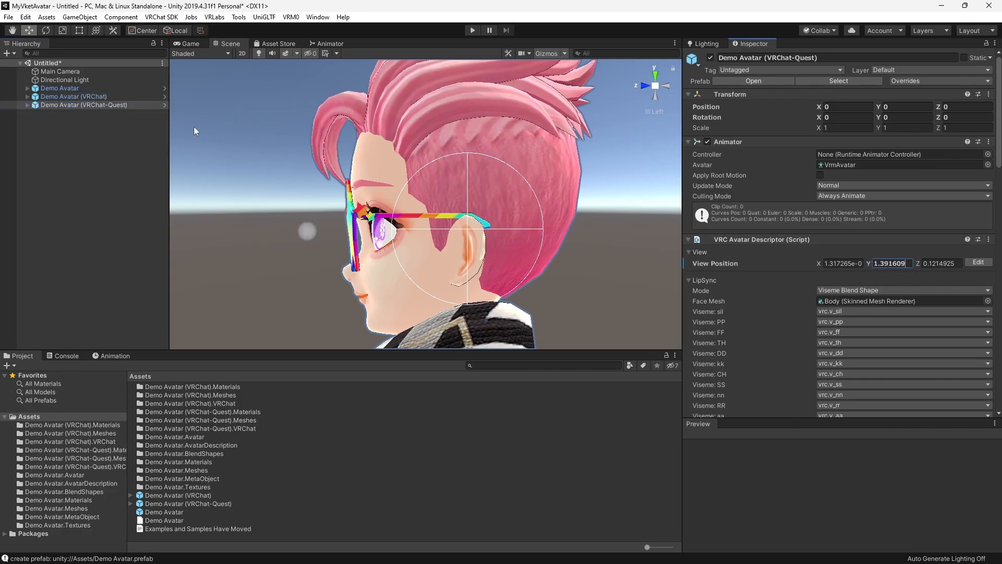
- Copy the view position's Z value, about 0.054, from Demo Avatar (VRChat) to the descriptor of Demo Avatar (VRChat-Quest)
{"action": "left_click", "coordinate": [106, 96]}
{"action": "left_click", "coordinate": [943, 263]}
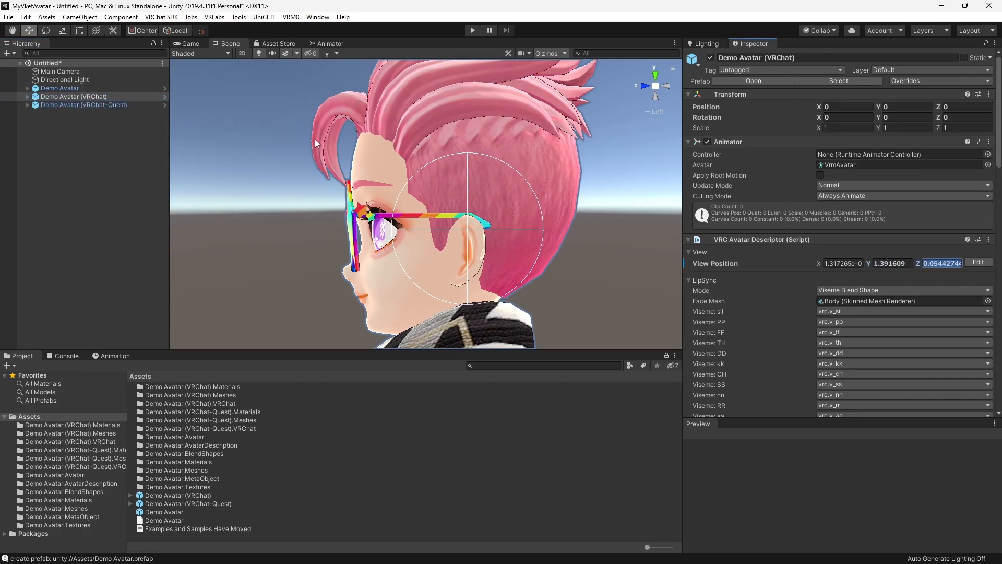
{"action": "left_click", "coordinate": [67, 104]}
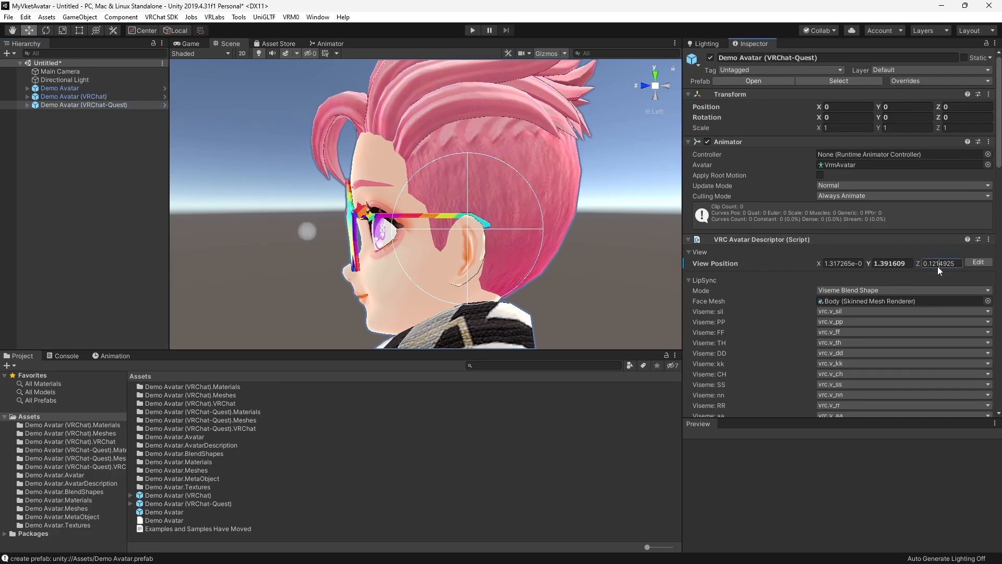